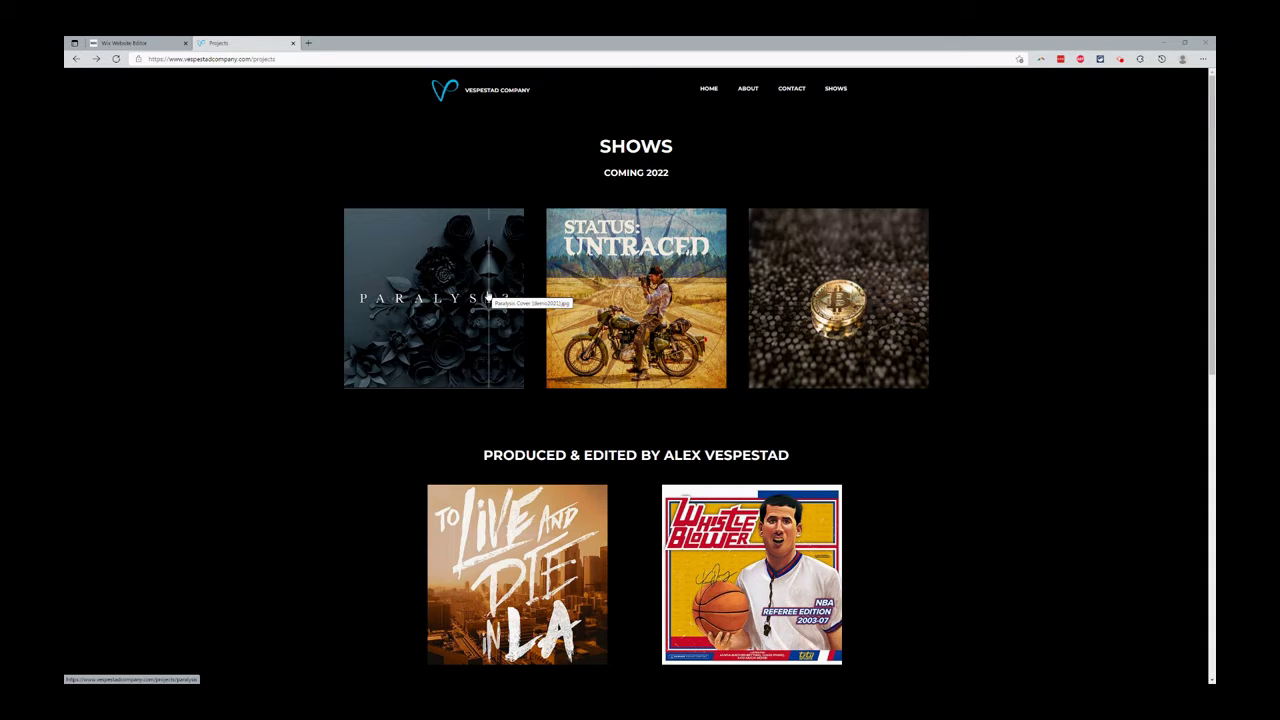
- Review the live detail pages of Paralysis, Status: Untraced and Untitled Cryptocurrency Podcast, returning to the Shows page after each one
{"action": "left_click", "coordinate": [489, 297]}
{"action": "scroll", "coordinate": [597, 298], "scroll_direction": "down", "scroll_amount": 2}
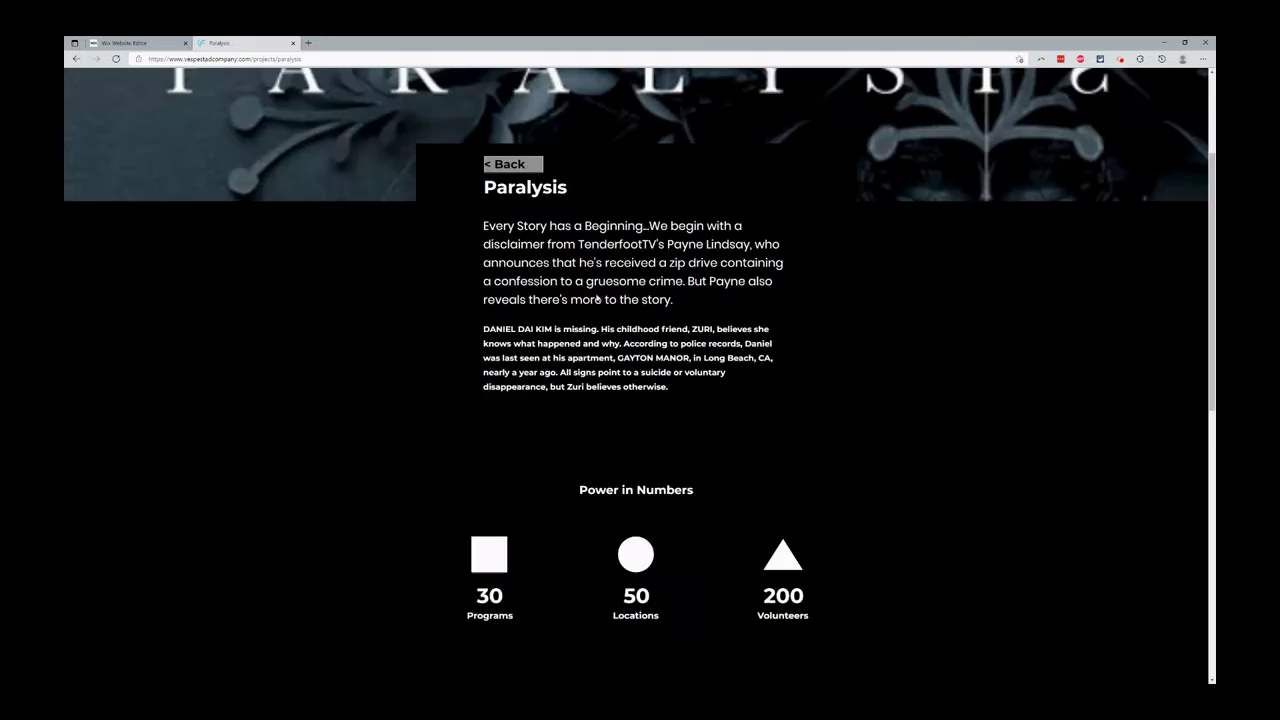
{"action": "scroll", "coordinate": [597, 298], "scroll_direction": "up", "scroll_amount": 2}
{"action": "key", "text": "alt+Left"}
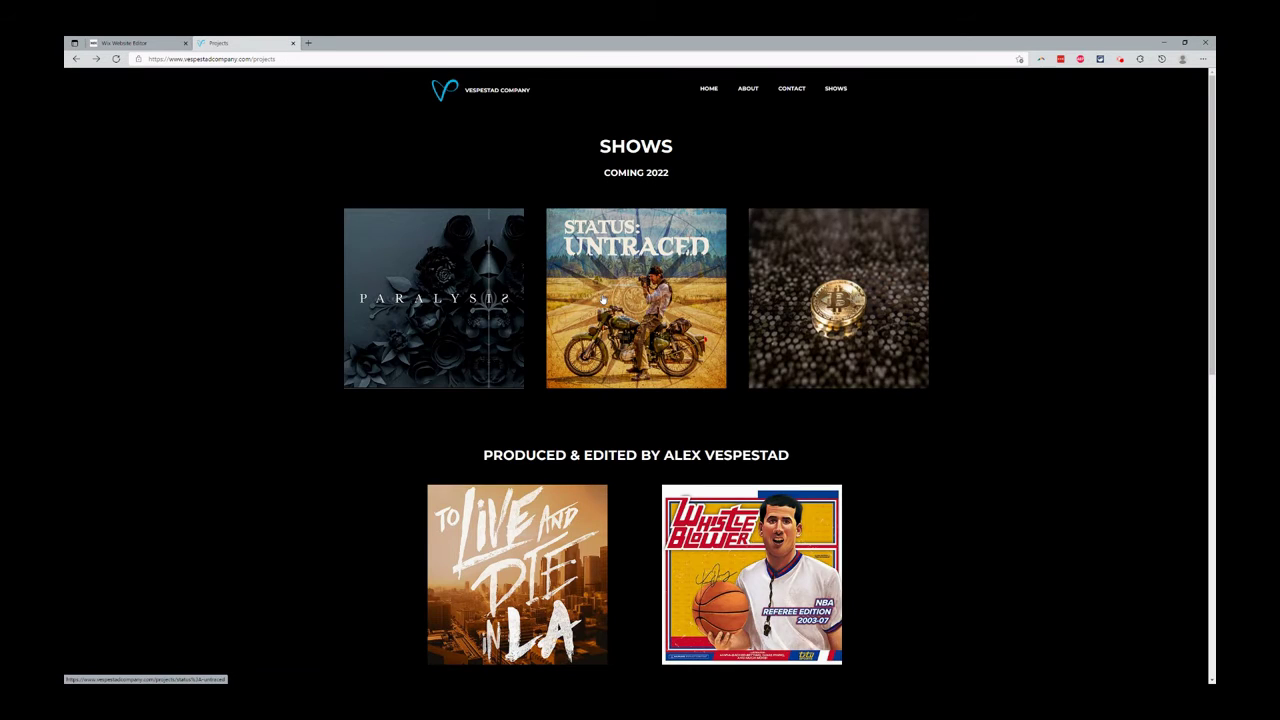
{"action": "left_click", "coordinate": [603, 298]}
{"action": "scroll", "coordinate": [603, 298], "scroll_direction": "down", "scroll_amount": 2}
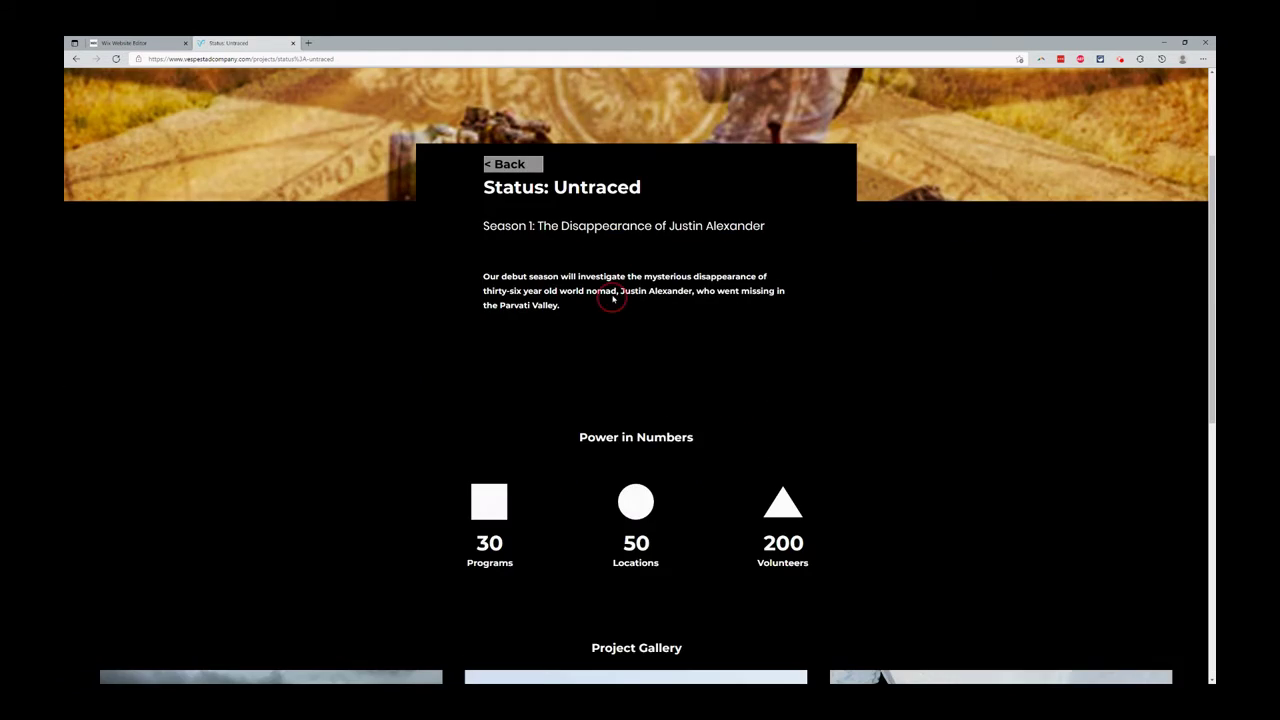
{"action": "key", "text": "alt+Left"}
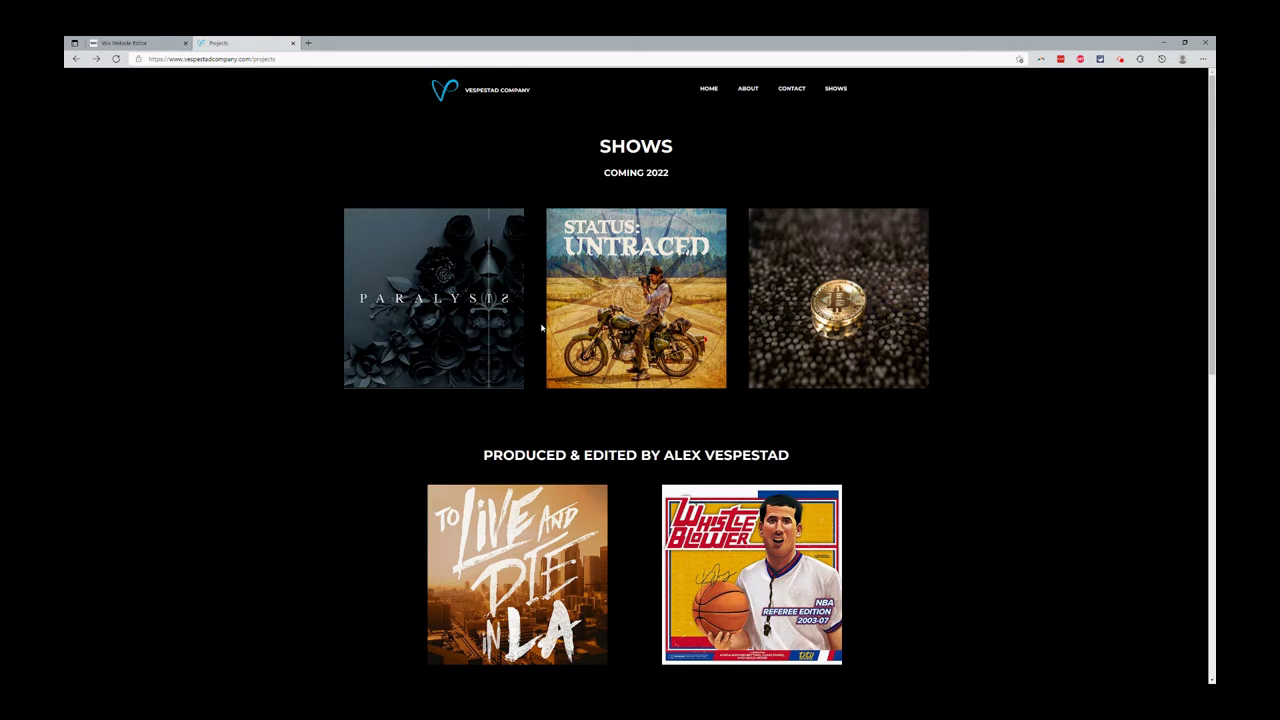
{"action": "left_click", "coordinate": [588, 308]}
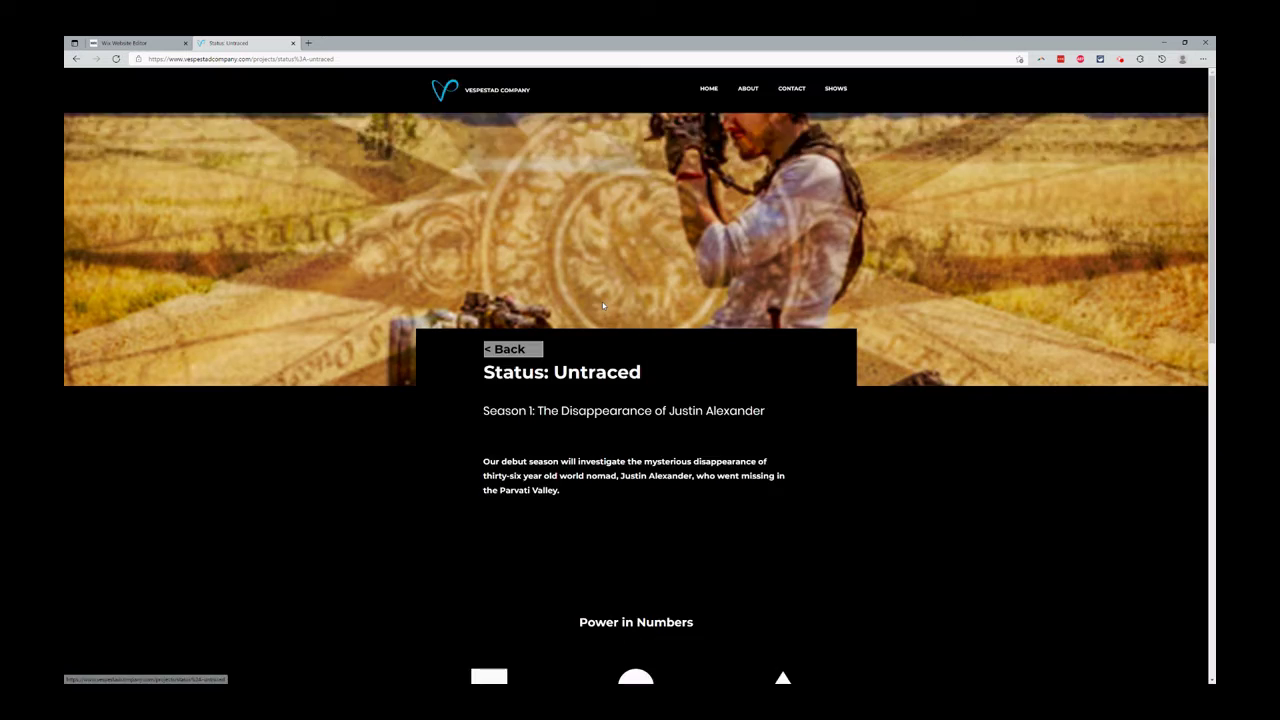
{"action": "key", "text": "alt+Left"}
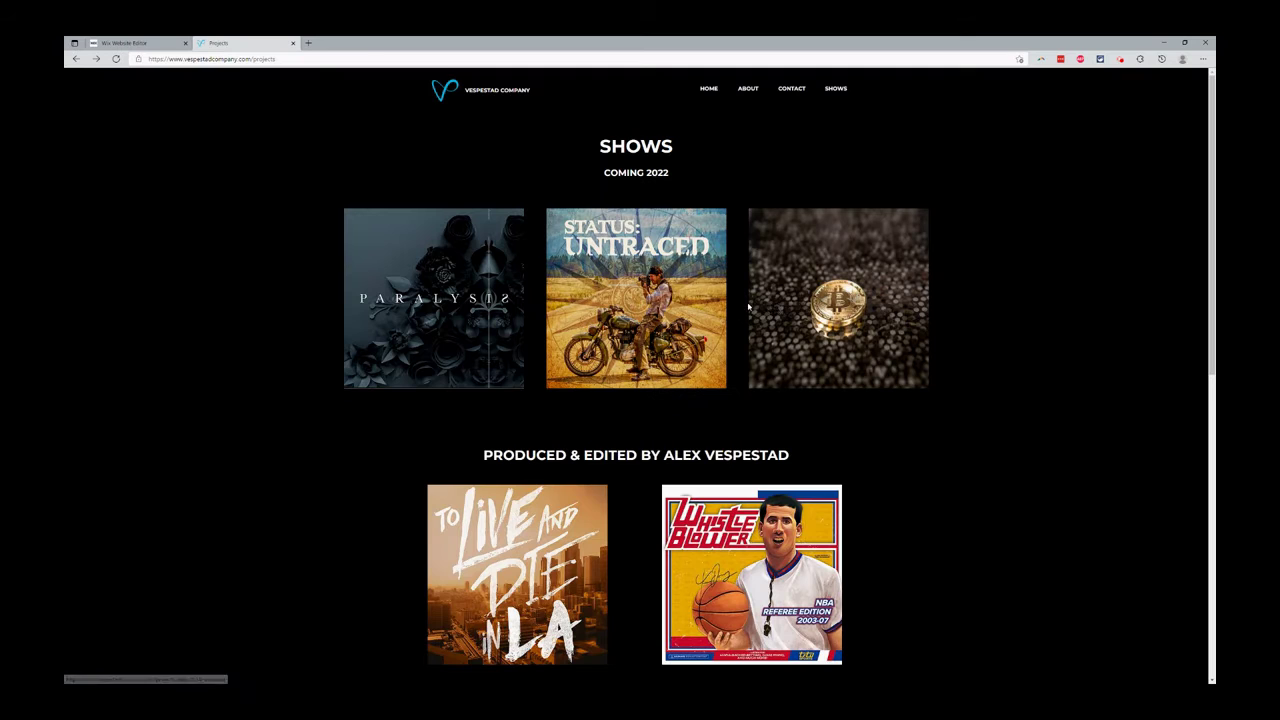
{"action": "left_click", "coordinate": [779, 308]}
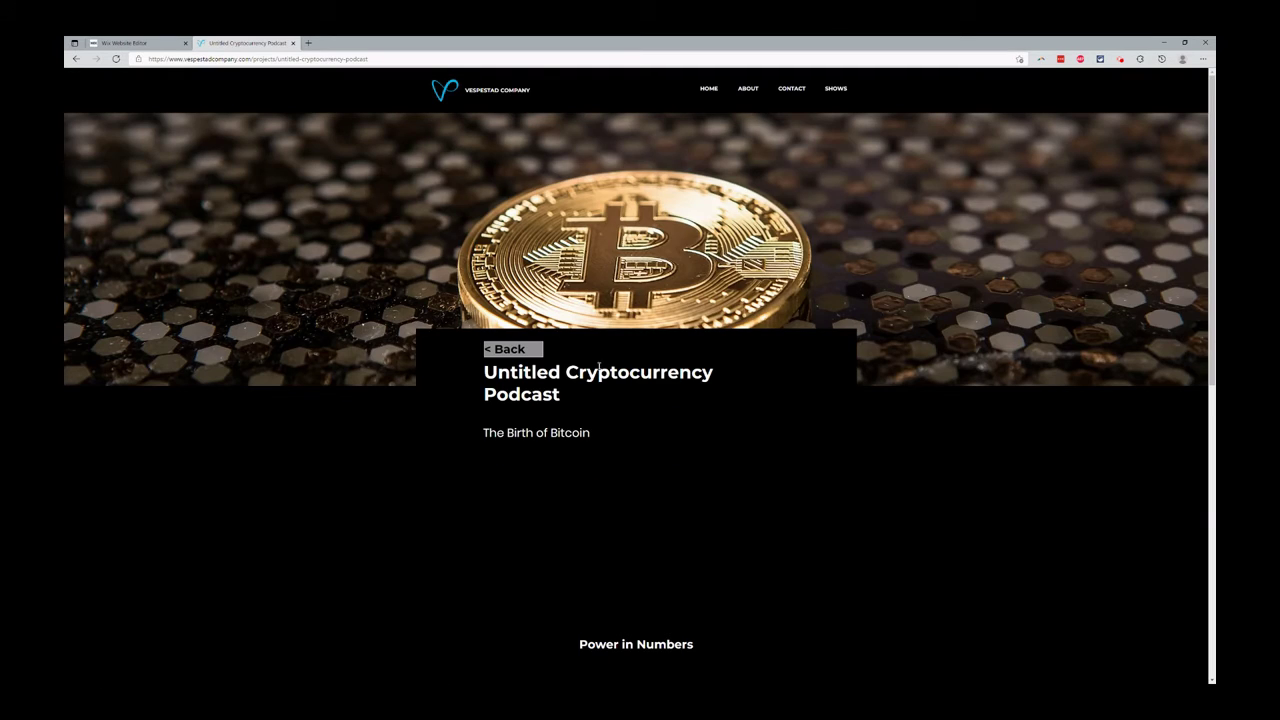
{"action": "key", "text": "alt+Left"}
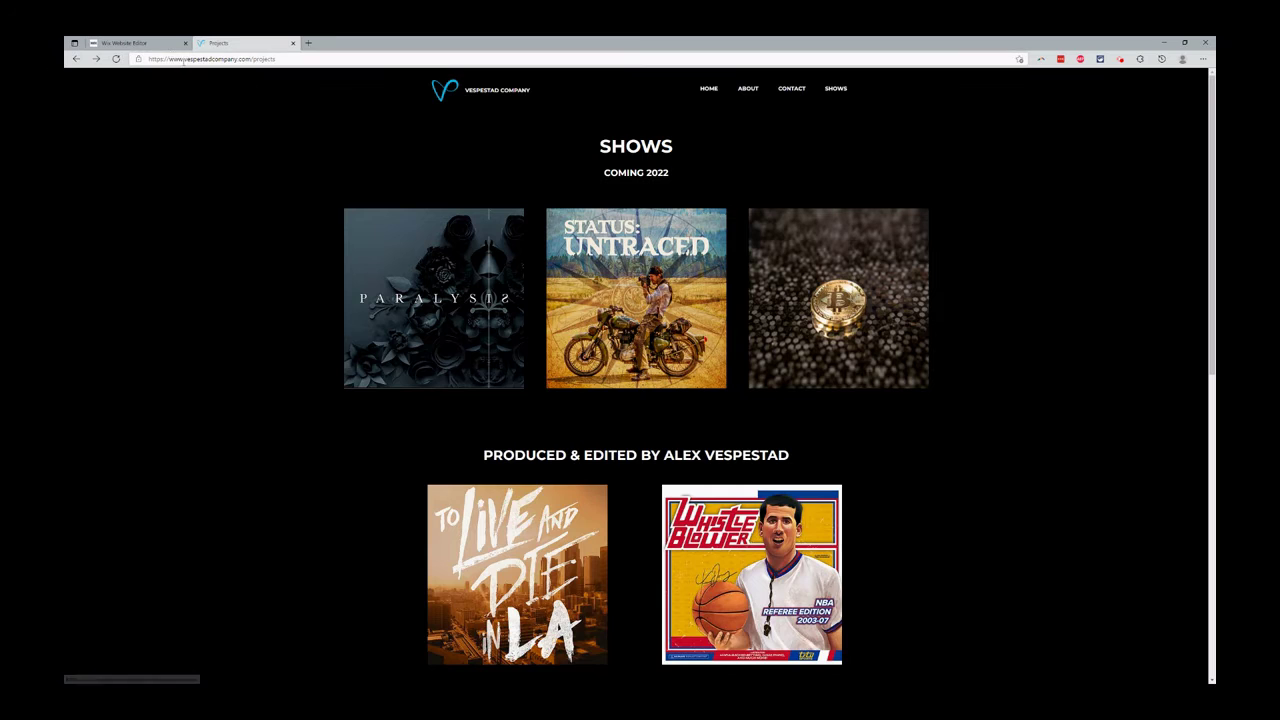
- Switch to the Wix editor and inspect the Shows page's repeater, the dynamic pages list and the Projects dataset
{"action": "left_click", "coordinate": [167, 45]}
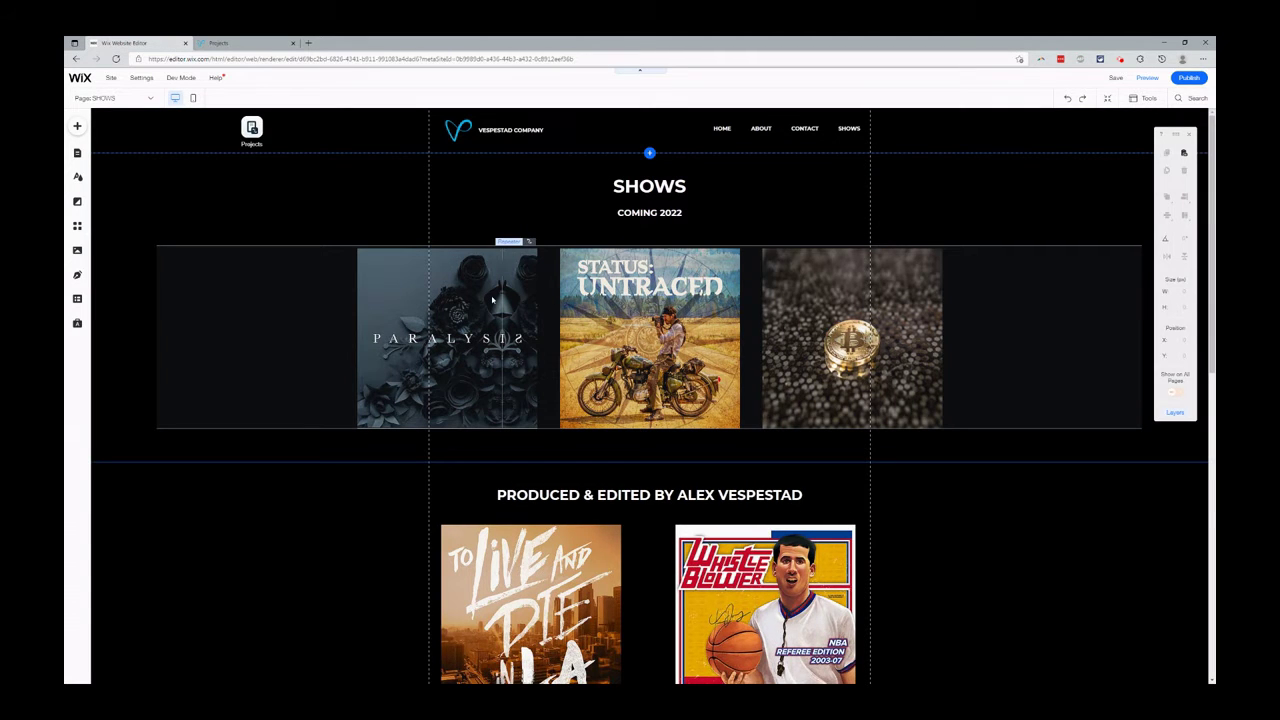
{"action": "left_click", "coordinate": [472, 268]}
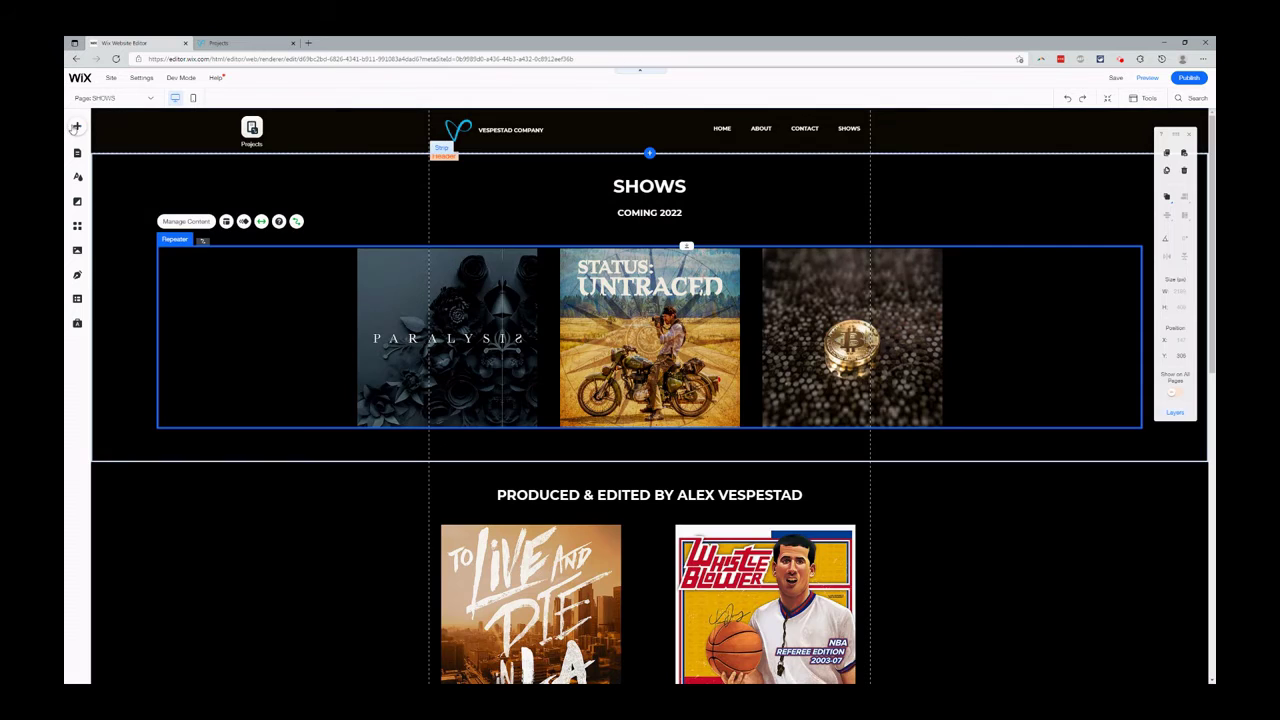
{"action": "left_click", "coordinate": [77, 126]}
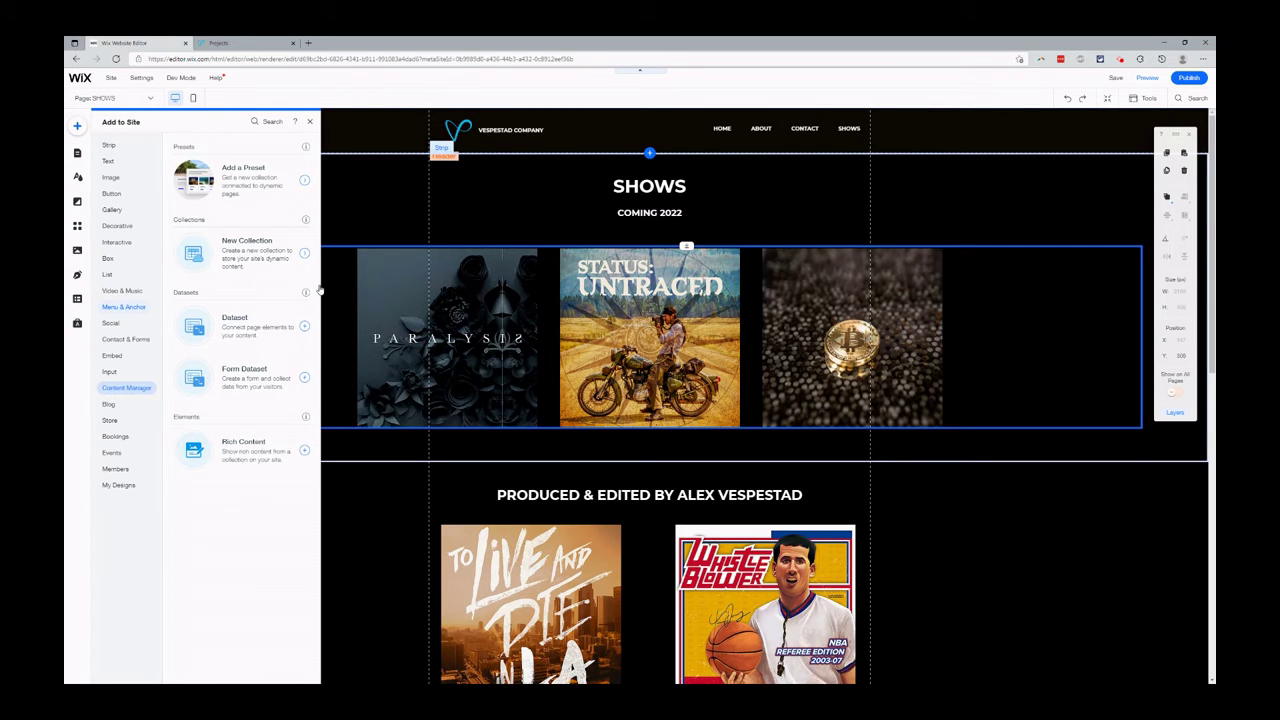
{"action": "left_click", "coordinate": [401, 153]}
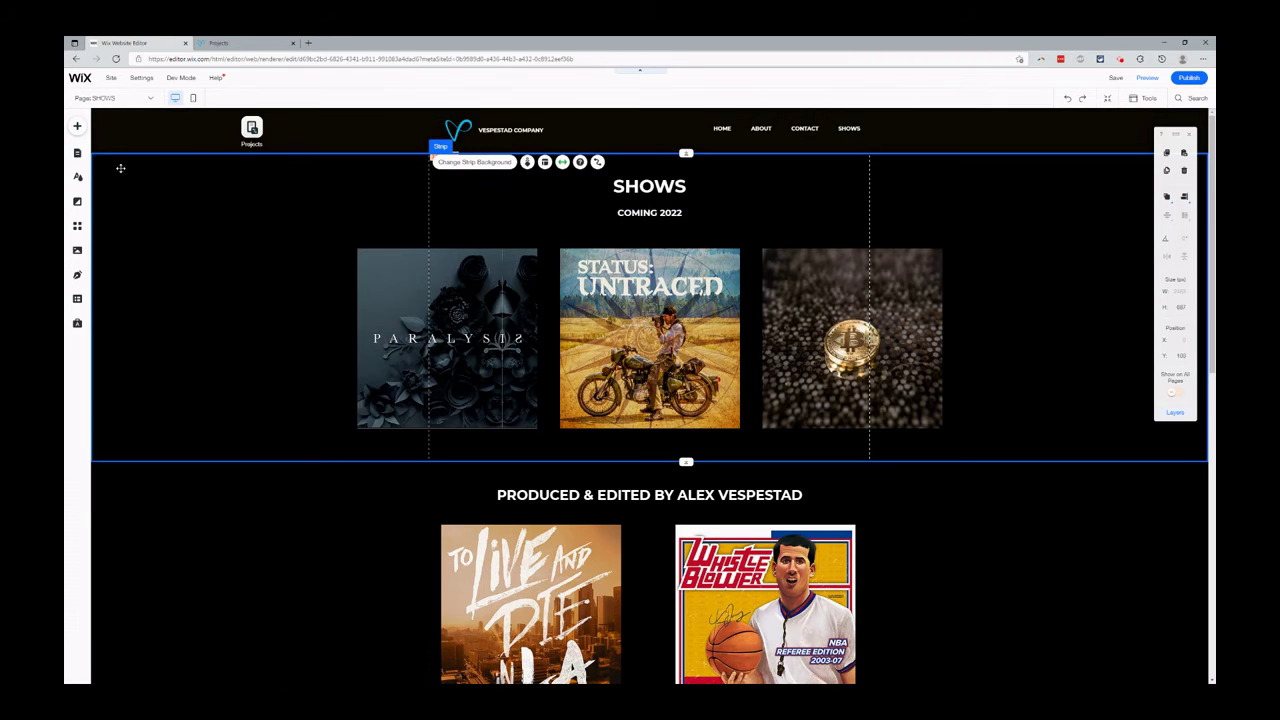
{"action": "left_click", "coordinate": [77, 153]}
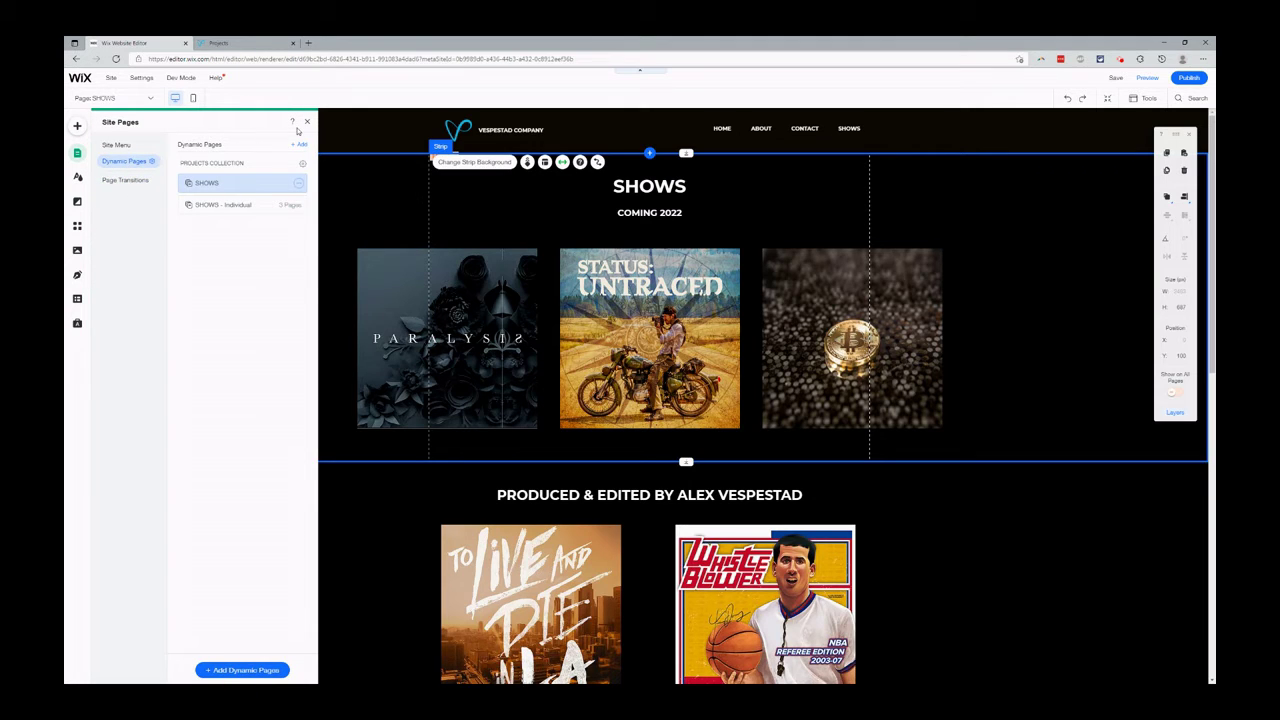
{"action": "left_click", "coordinate": [306, 121]}
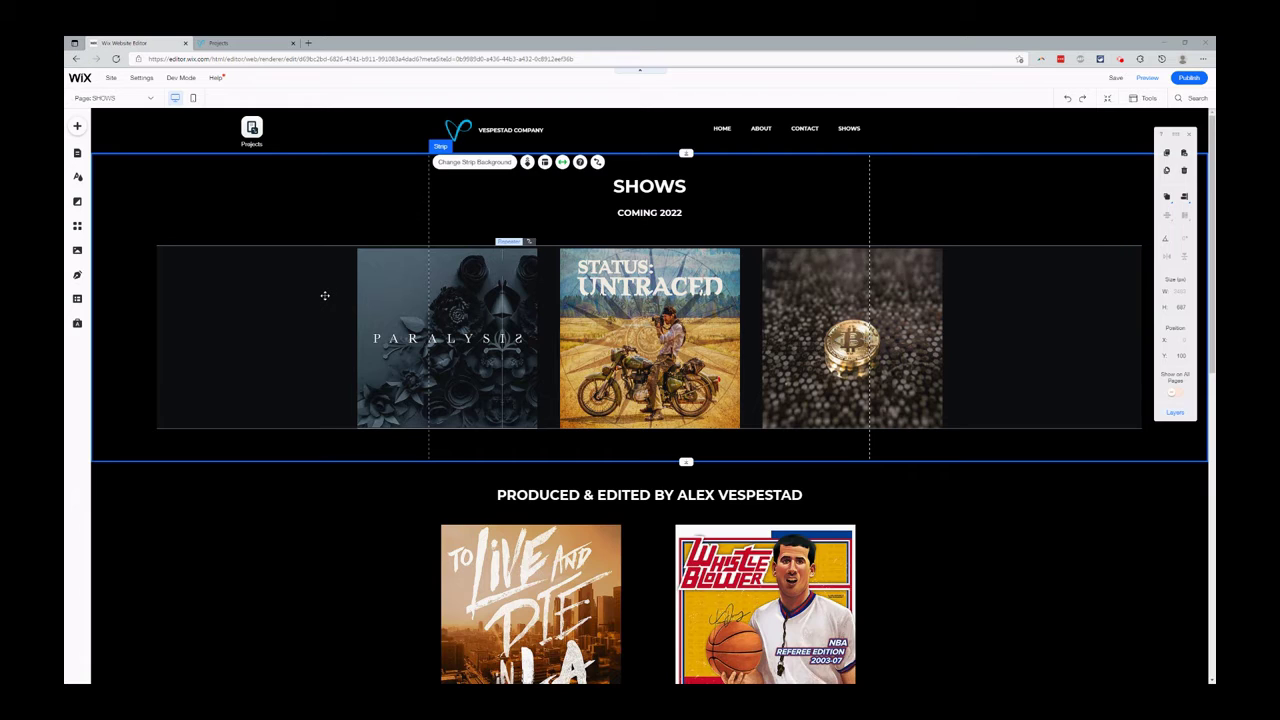
{"action": "left_click", "coordinate": [277, 278]}
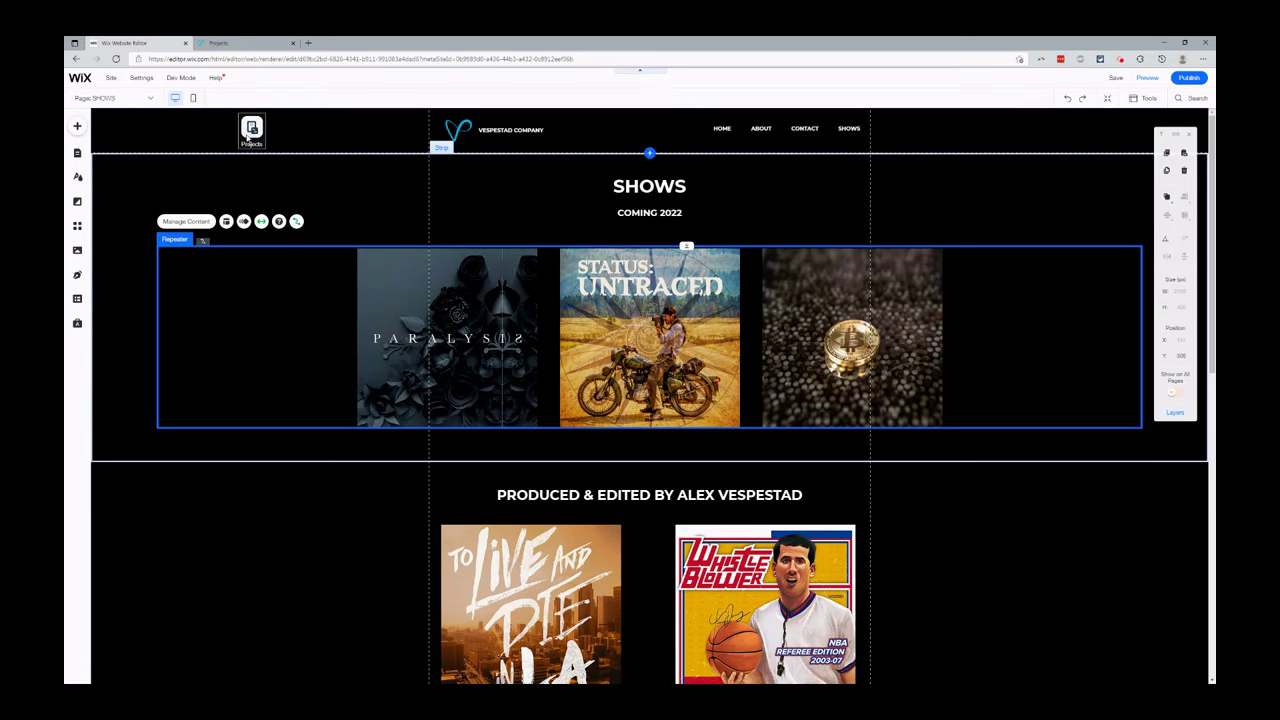
{"action": "left_click", "coordinate": [247, 131]}
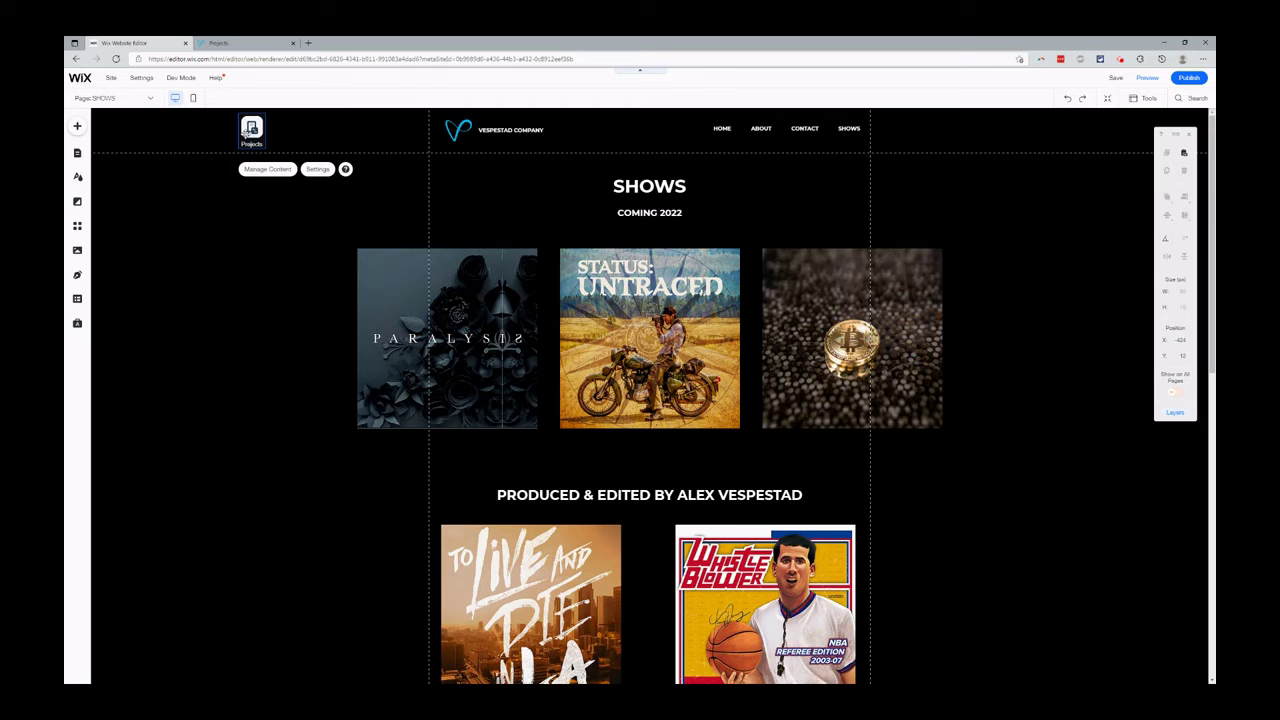
- Examine the Content Manager elements available to add to the site and the dynamic pages of the Projects collection
{"action": "left_click", "coordinate": [77, 128]}
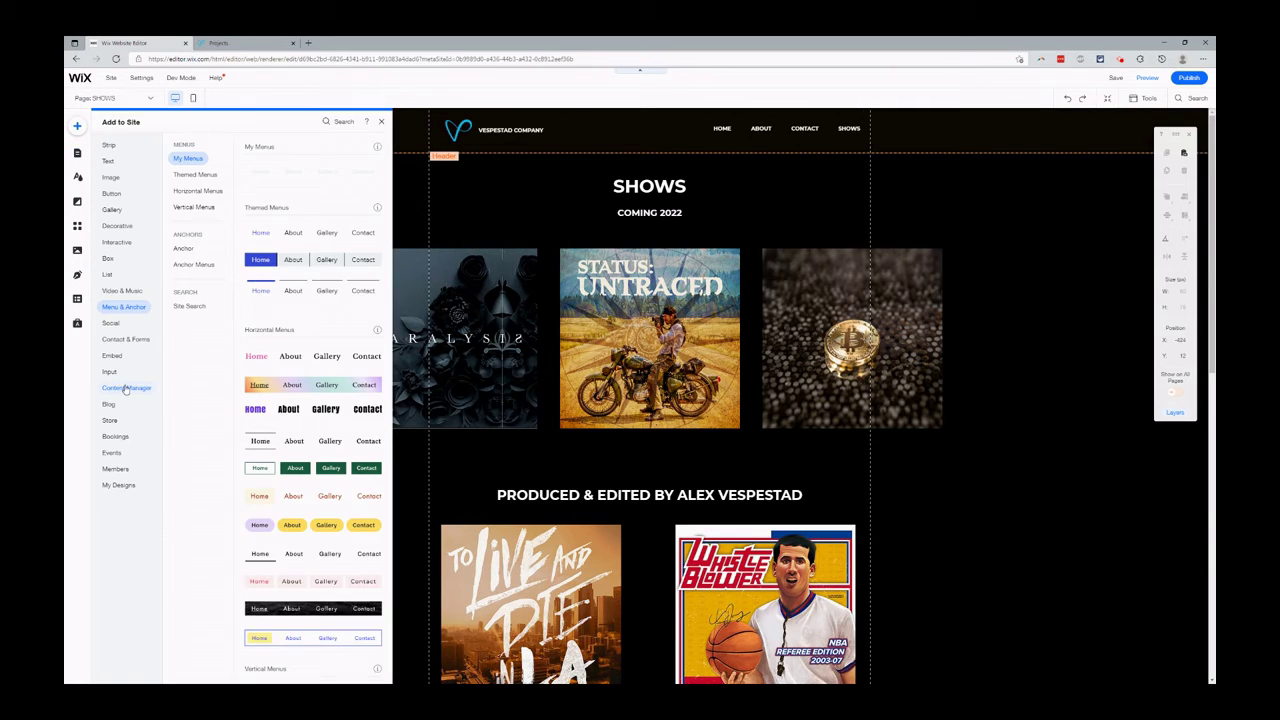
{"action": "left_click", "coordinate": [125, 388]}
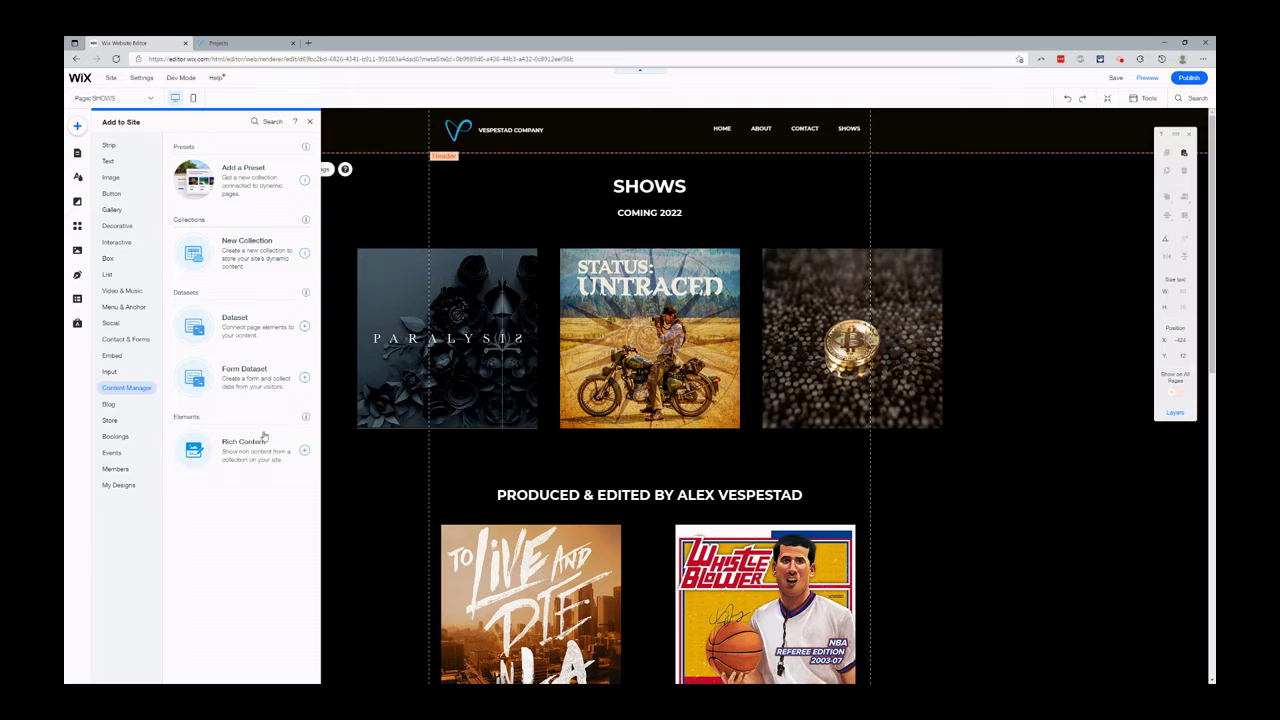
{"action": "left_click", "coordinate": [352, 207]}
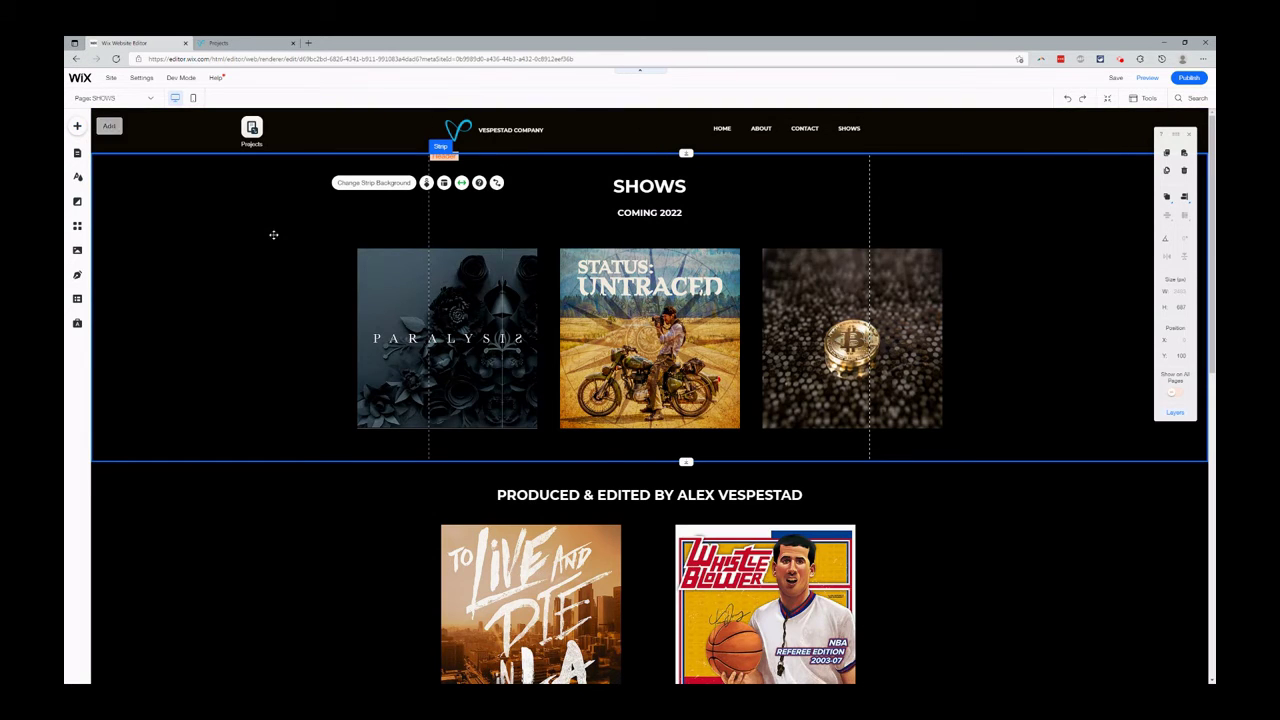
{"action": "left_click", "coordinate": [318, 258]}
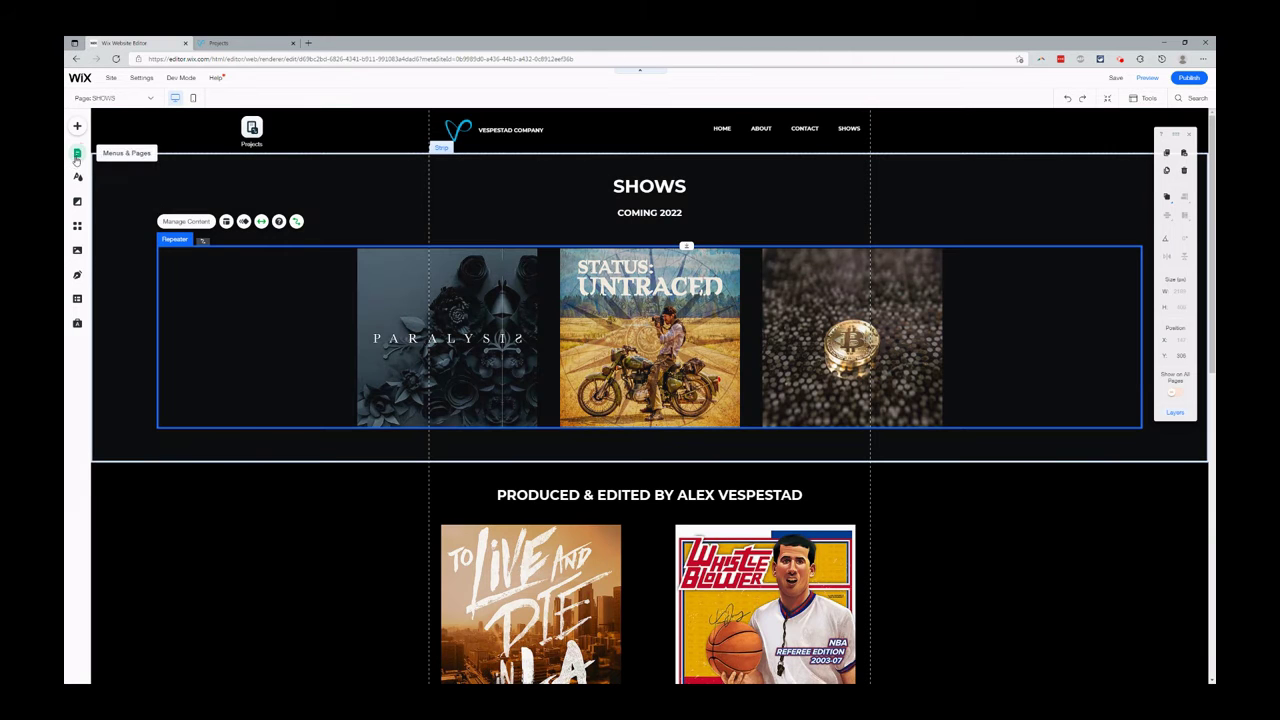
{"action": "left_click", "coordinate": [77, 155]}
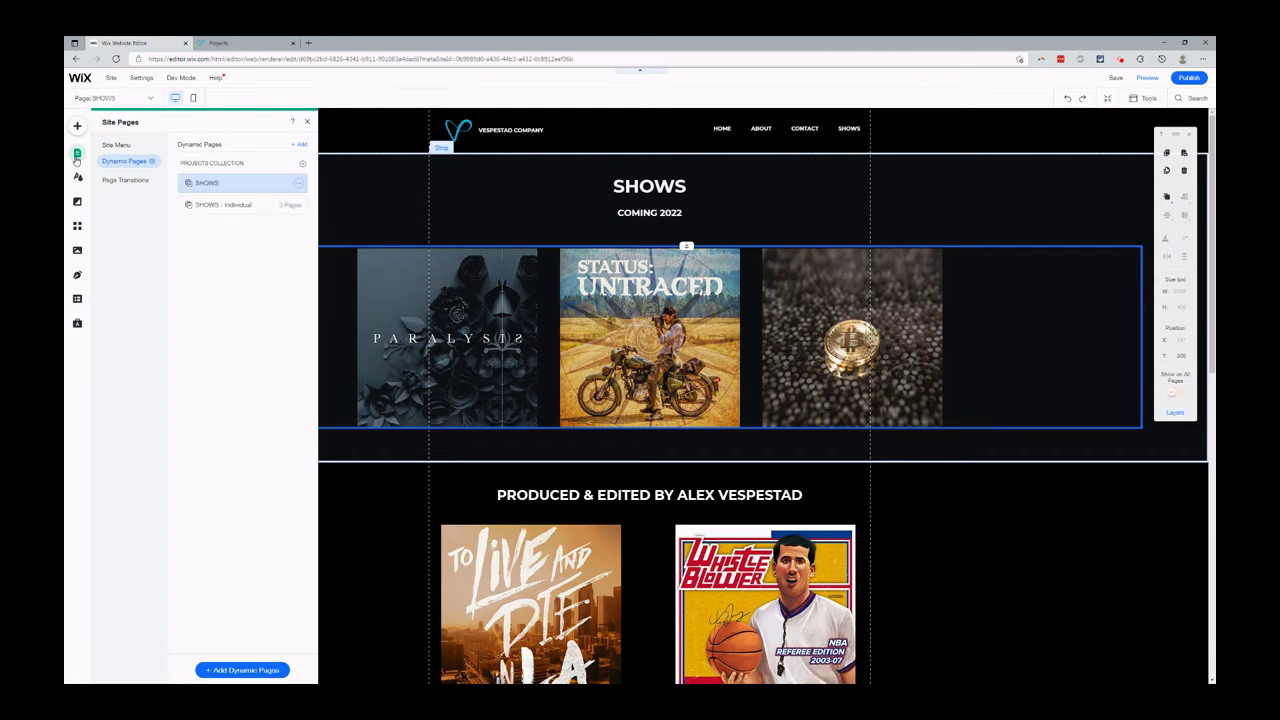
{"action": "left_click", "coordinate": [476, 302]}
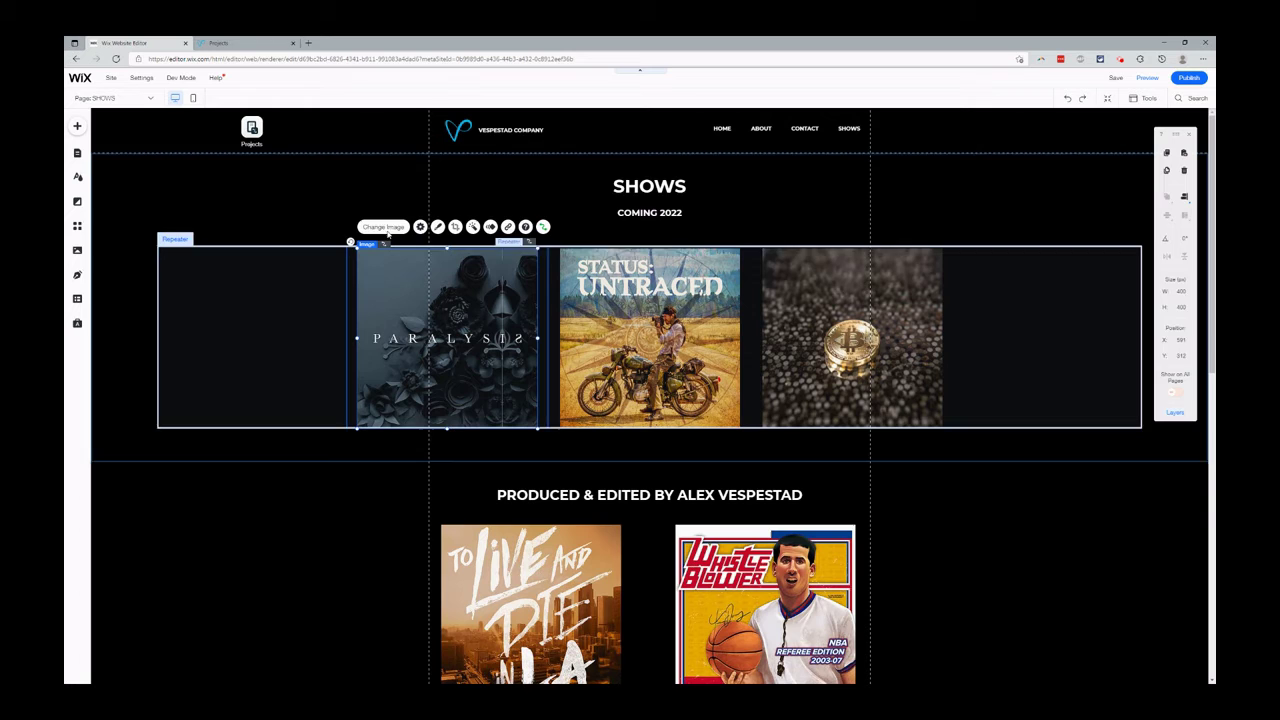
- Open the Projects collection's content, examine its items and fields such as Main Project Image and Project Stat 1, and close it
{"action": "left_click", "coordinate": [229, 252]}
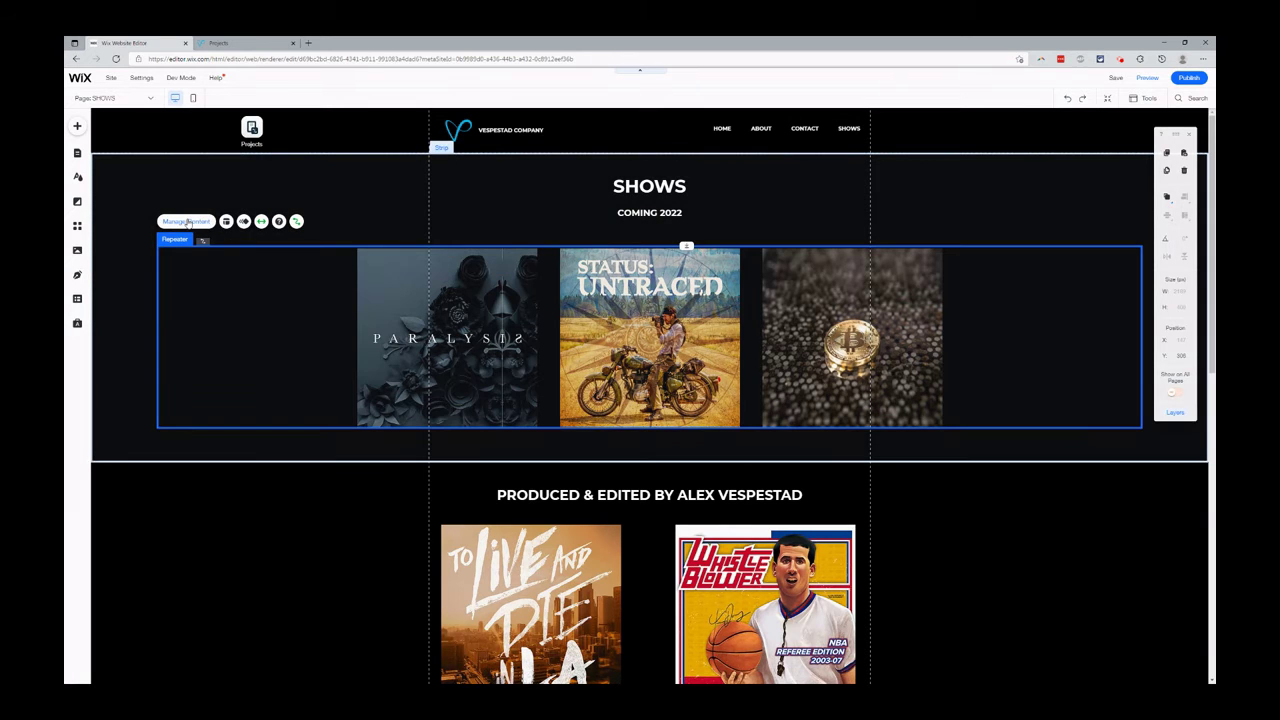
{"action": "left_click", "coordinate": [187, 222]}
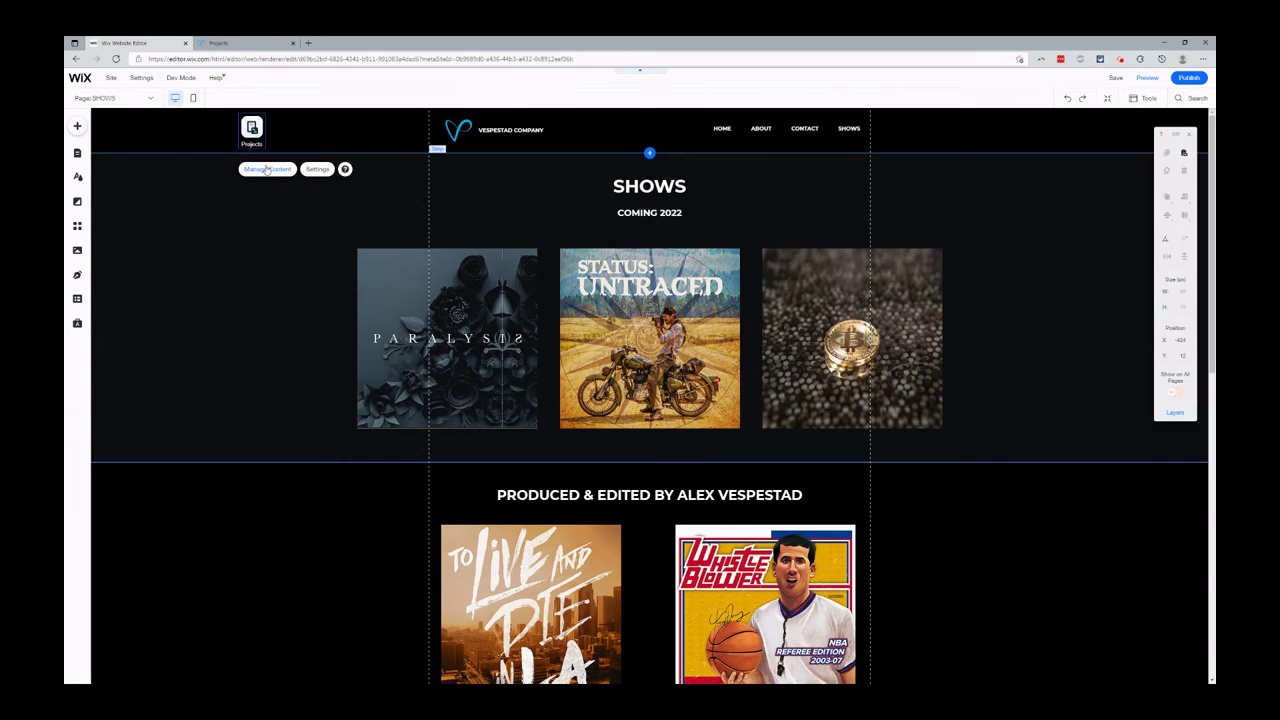
{"action": "left_click", "coordinate": [266, 169]}
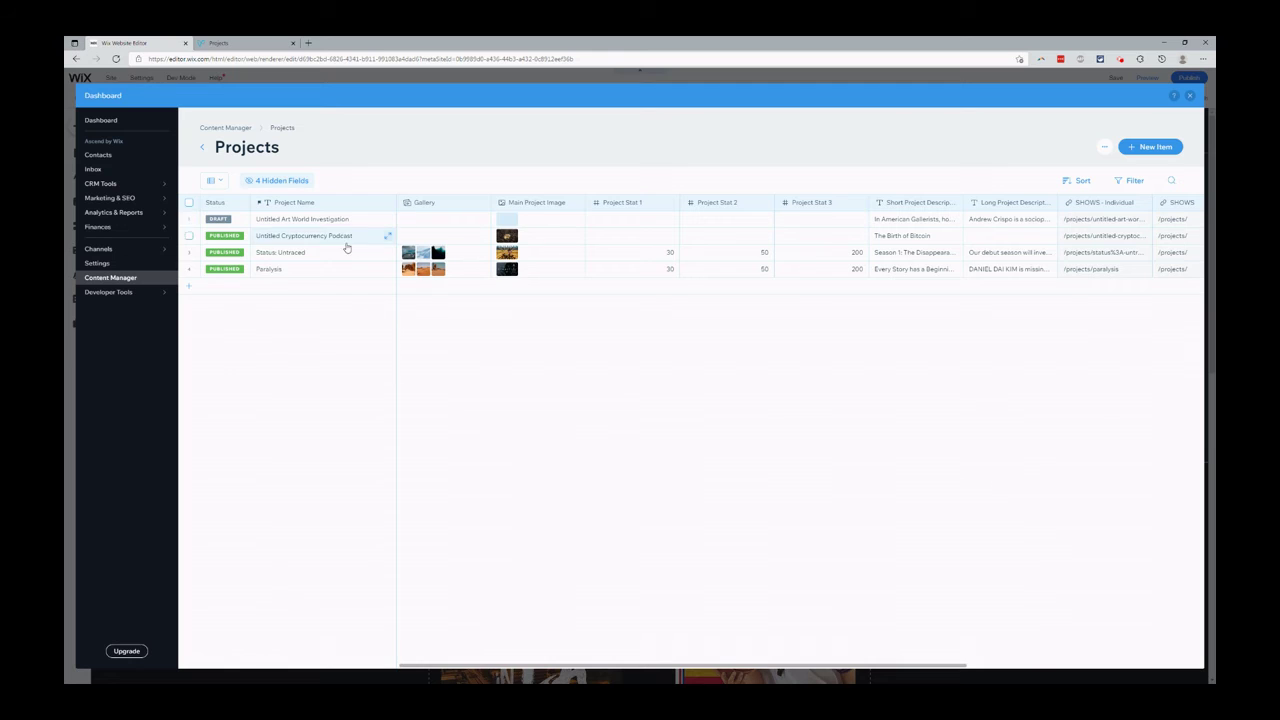
{"action": "mouse_move", "coordinate": [507, 268]}
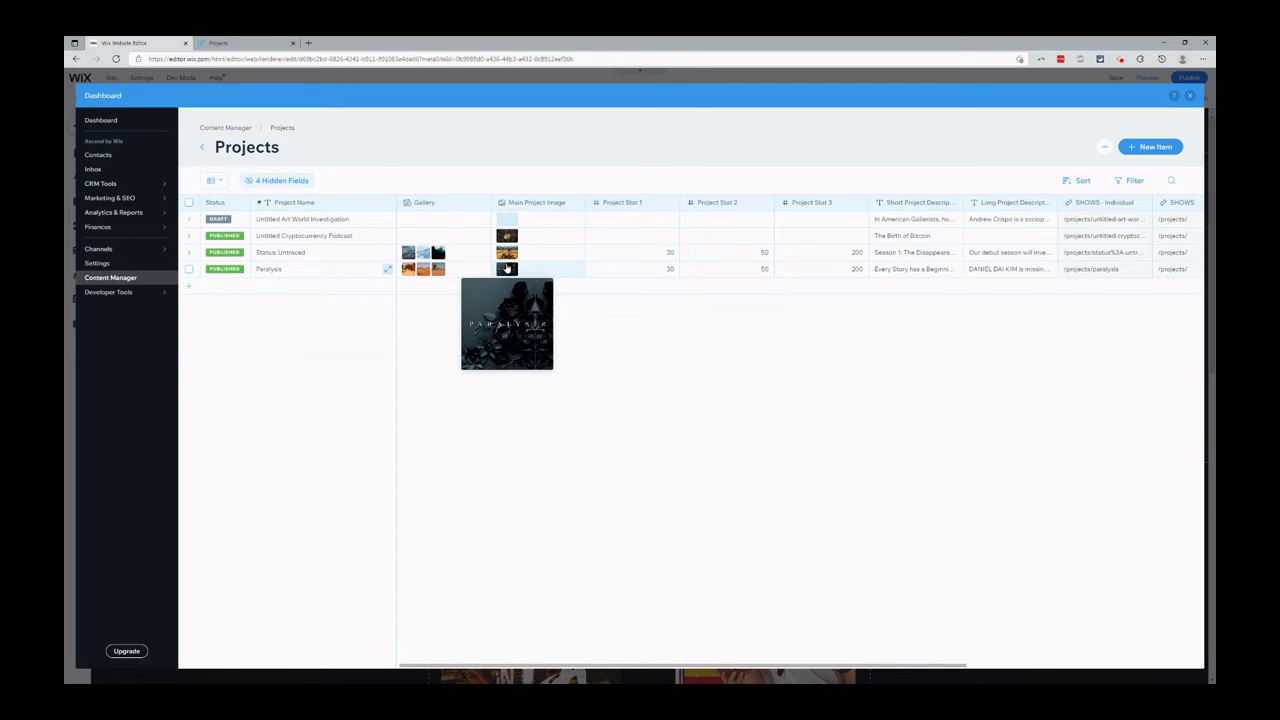
{"action": "left_click", "coordinate": [622, 270]}
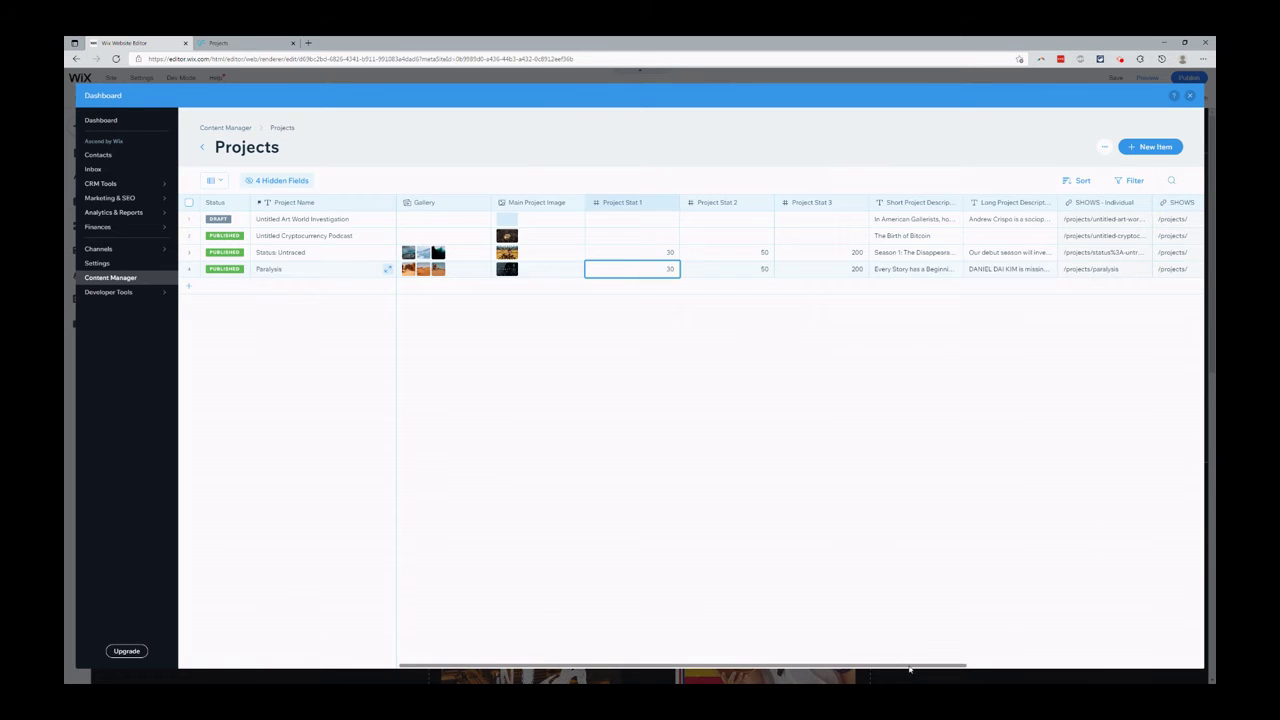
{"action": "left_click", "coordinate": [978, 664]}
{"action": "left_click_drag", "start_coordinate": [1008, 666], "coordinate": [877, 668]}
{"action": "left_click", "coordinate": [590, 320]}
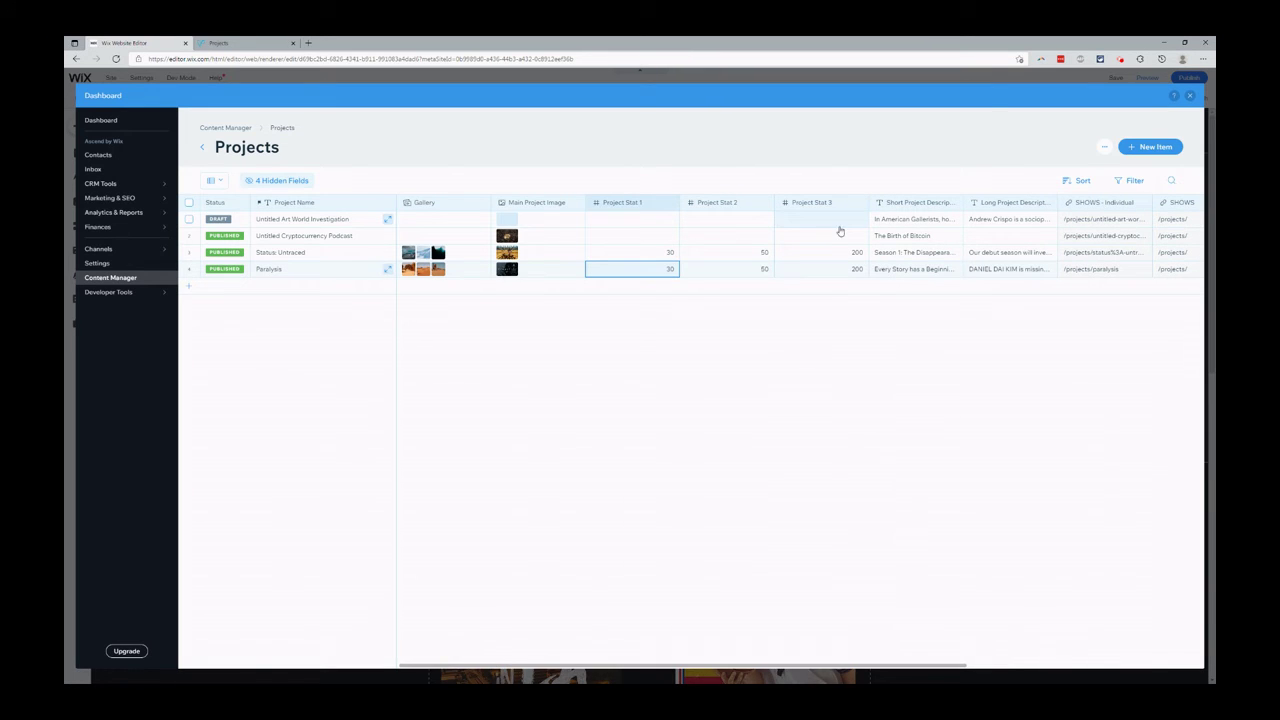
{"action": "left_click", "coordinate": [1191, 95]}
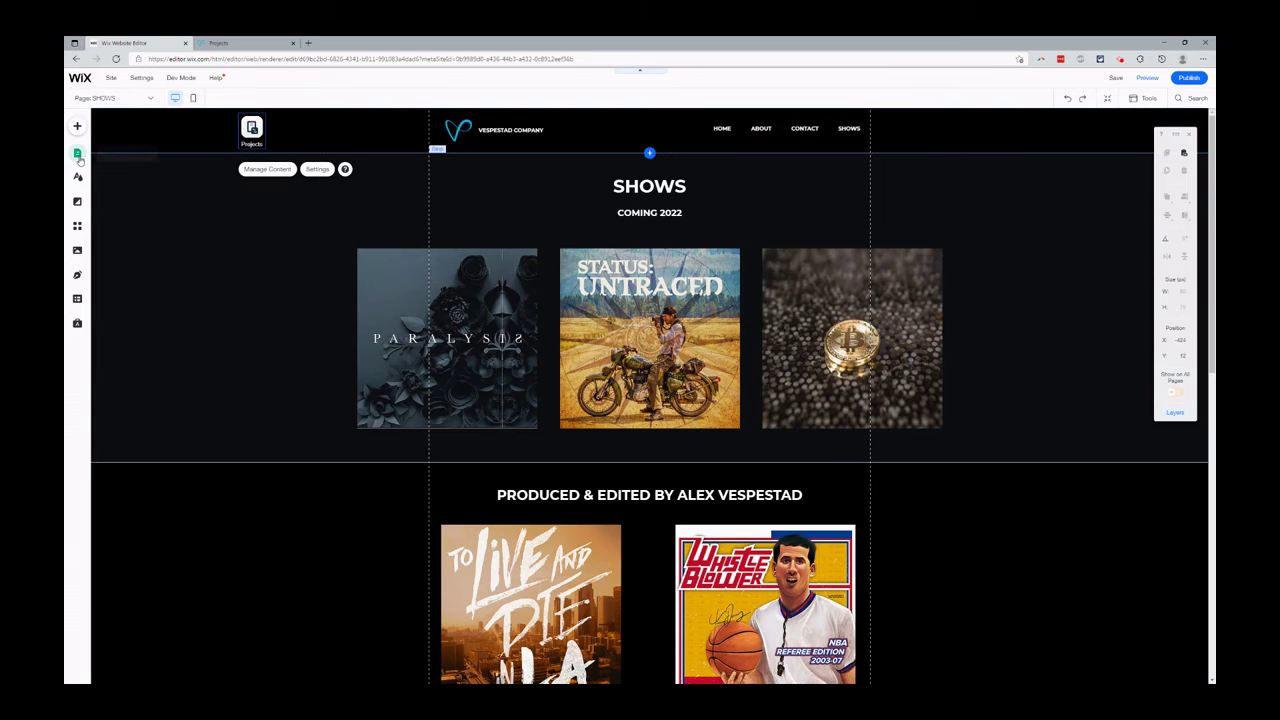
- Open the SHOWS - Individual dynamic page for editing
{"action": "left_click", "coordinate": [79, 158]}
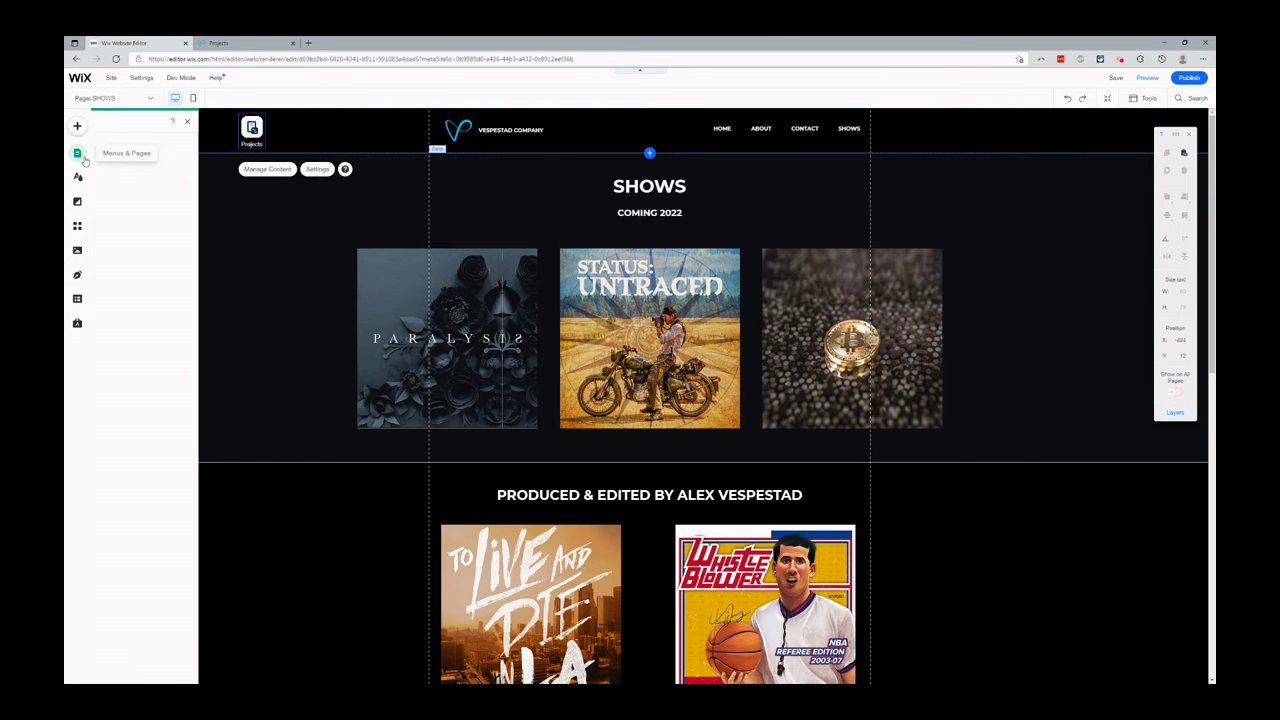
{"action": "left_click", "coordinate": [124, 162]}
{"action": "left_click", "coordinate": [210, 205]}
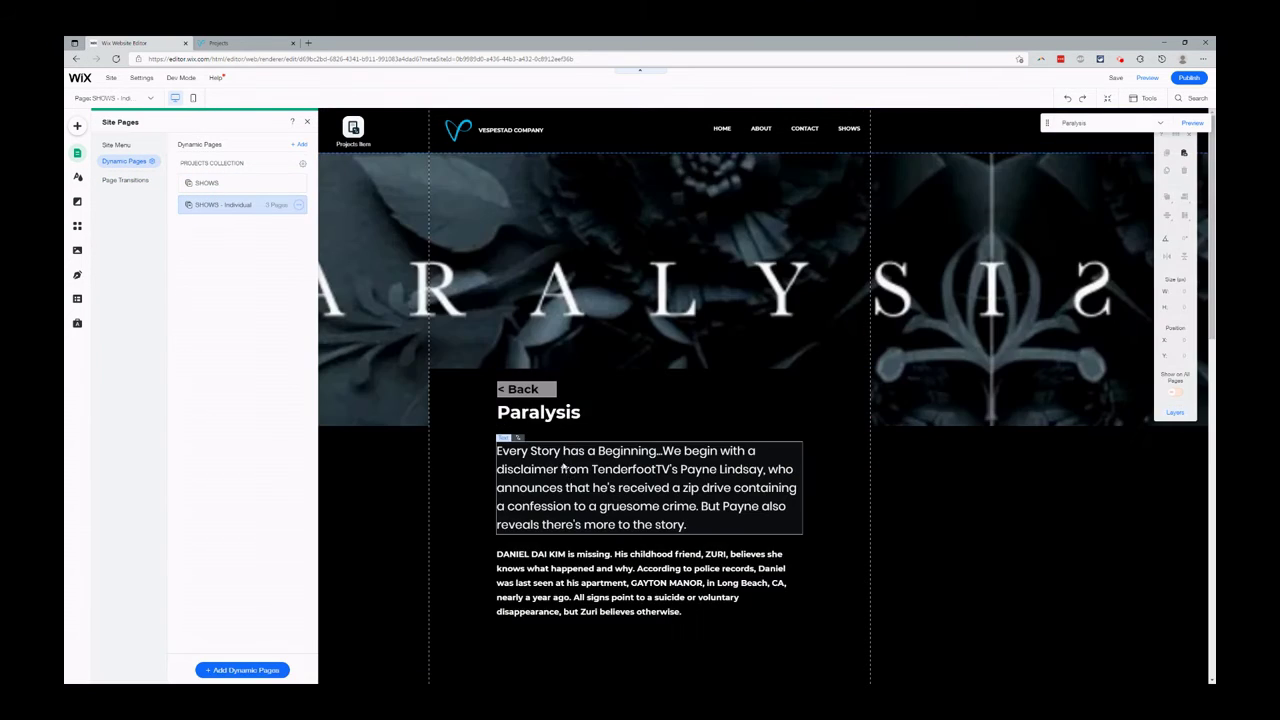
- Check which dataset fields the short and long description texts on the Paralysis page are connected to
{"action": "left_click", "coordinate": [563, 466]}
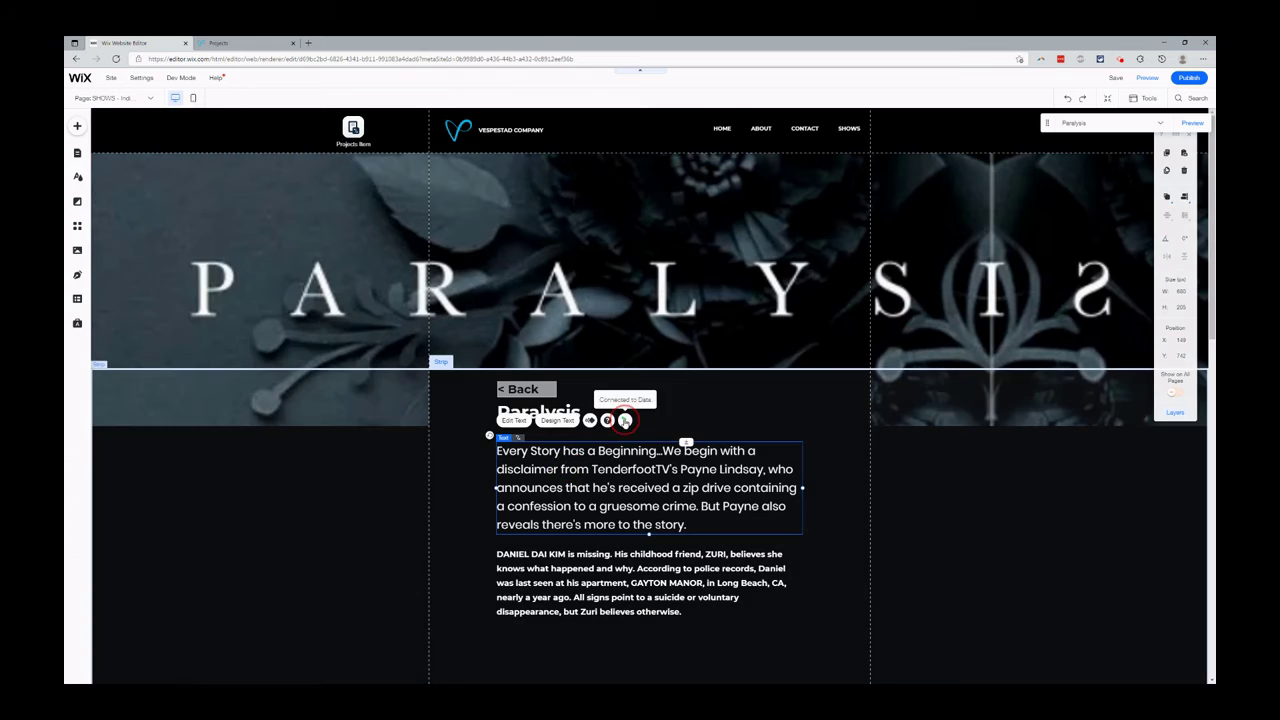
{"action": "left_click", "coordinate": [625, 420]}
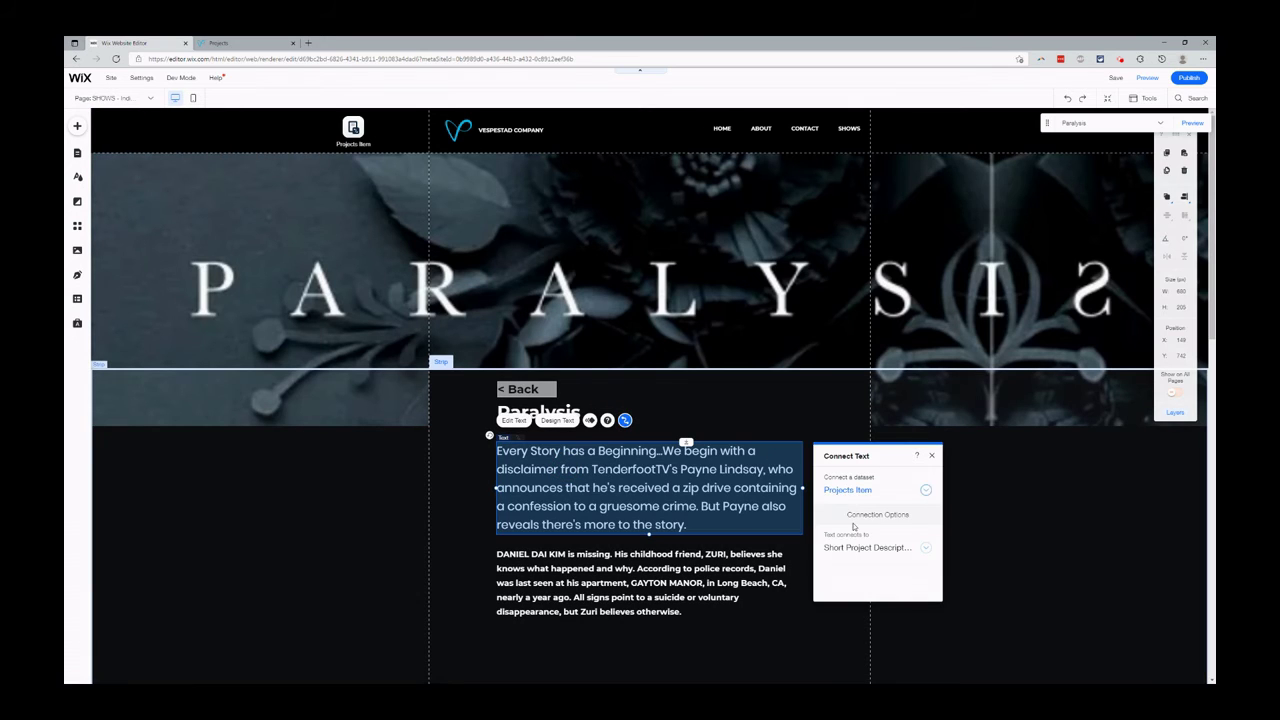
{"action": "left_click", "coordinate": [791, 553]}
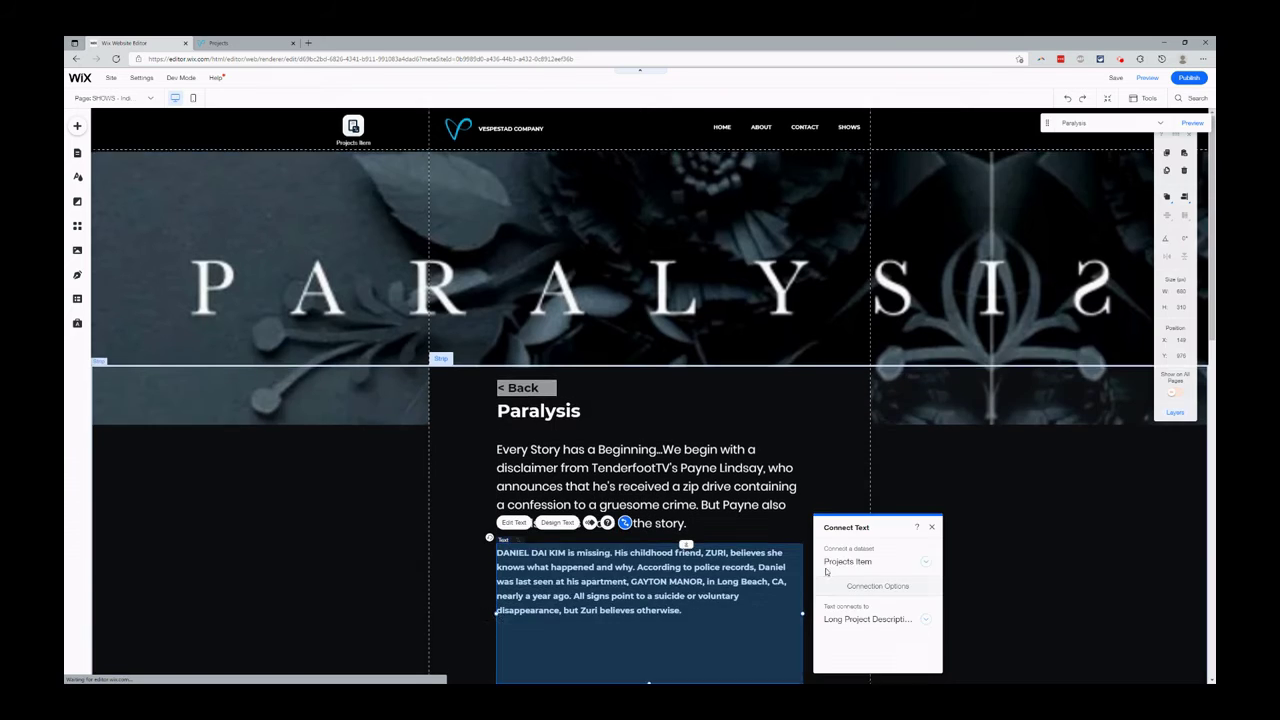
{"action": "left_click", "coordinate": [797, 476]}
{"action": "scroll", "coordinate": [797, 476], "scroll_direction": "down", "scroll_amount": 5}
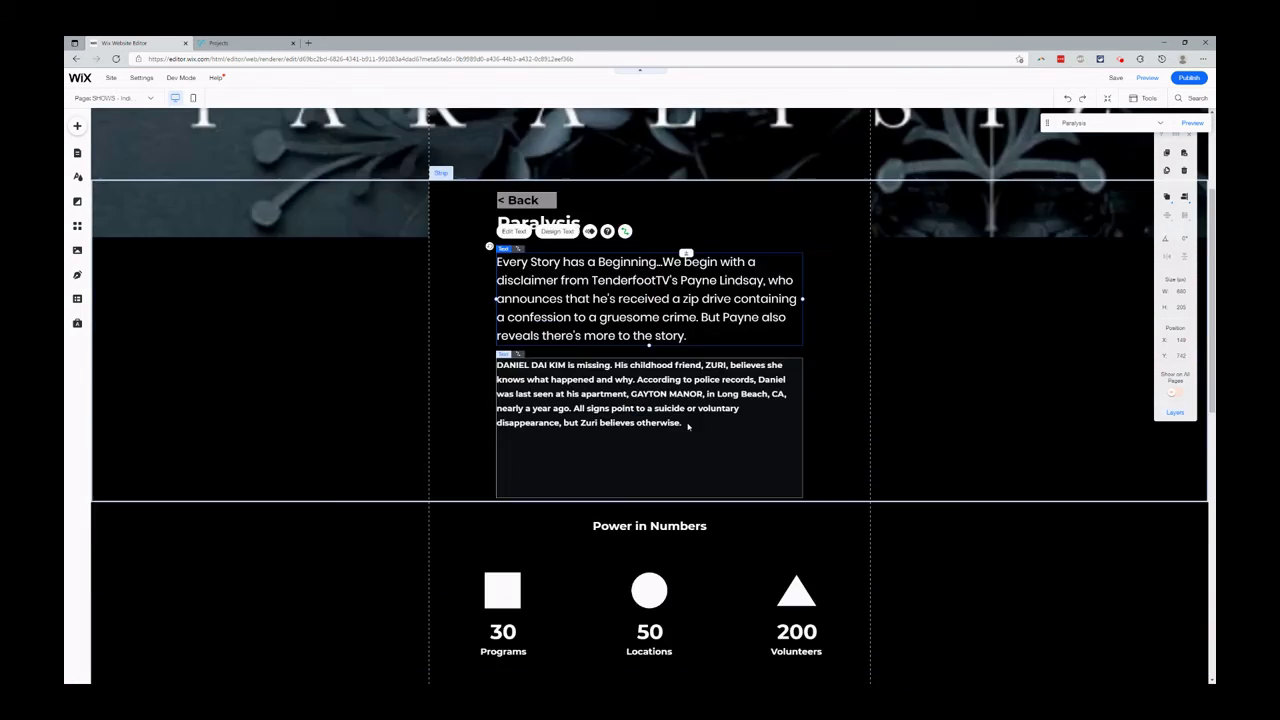
- Check which Projects dataset field the Project Gallery on the Paralysis page is connected to
{"action": "scroll", "coordinate": [551, 513], "scroll_direction": "down", "scroll_amount": 1}
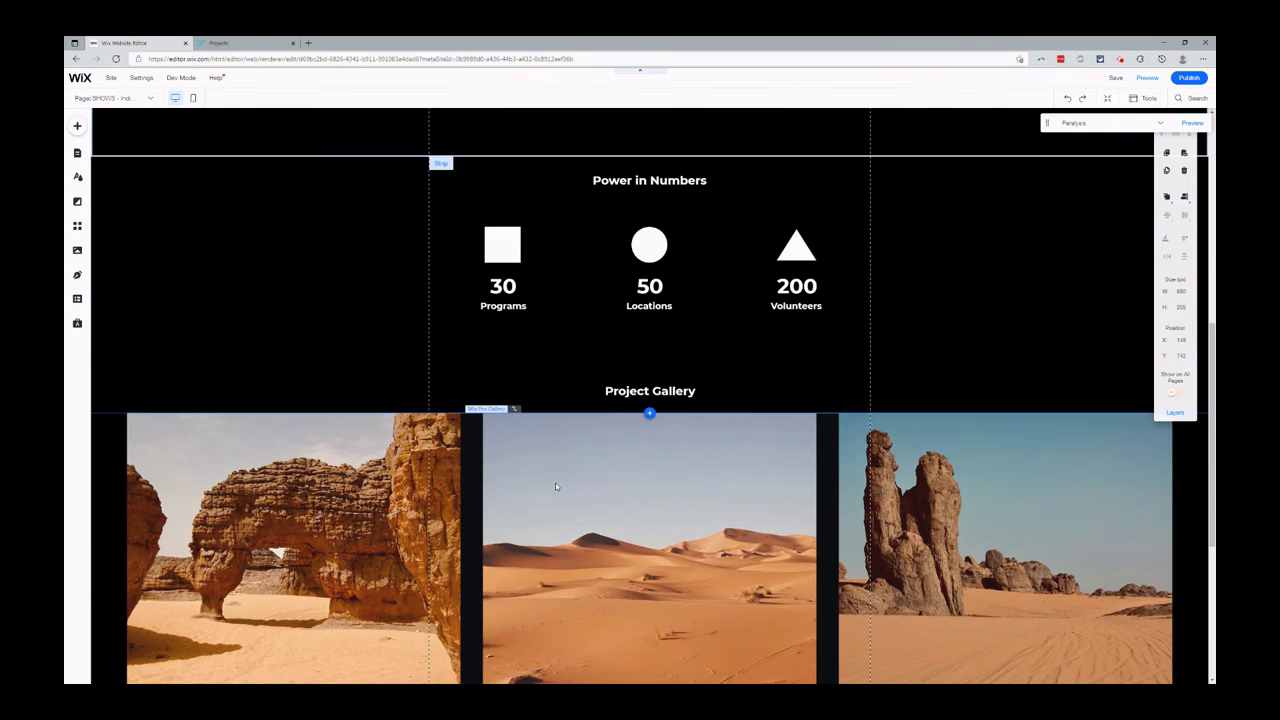
{"action": "left_click", "coordinate": [555, 482]}
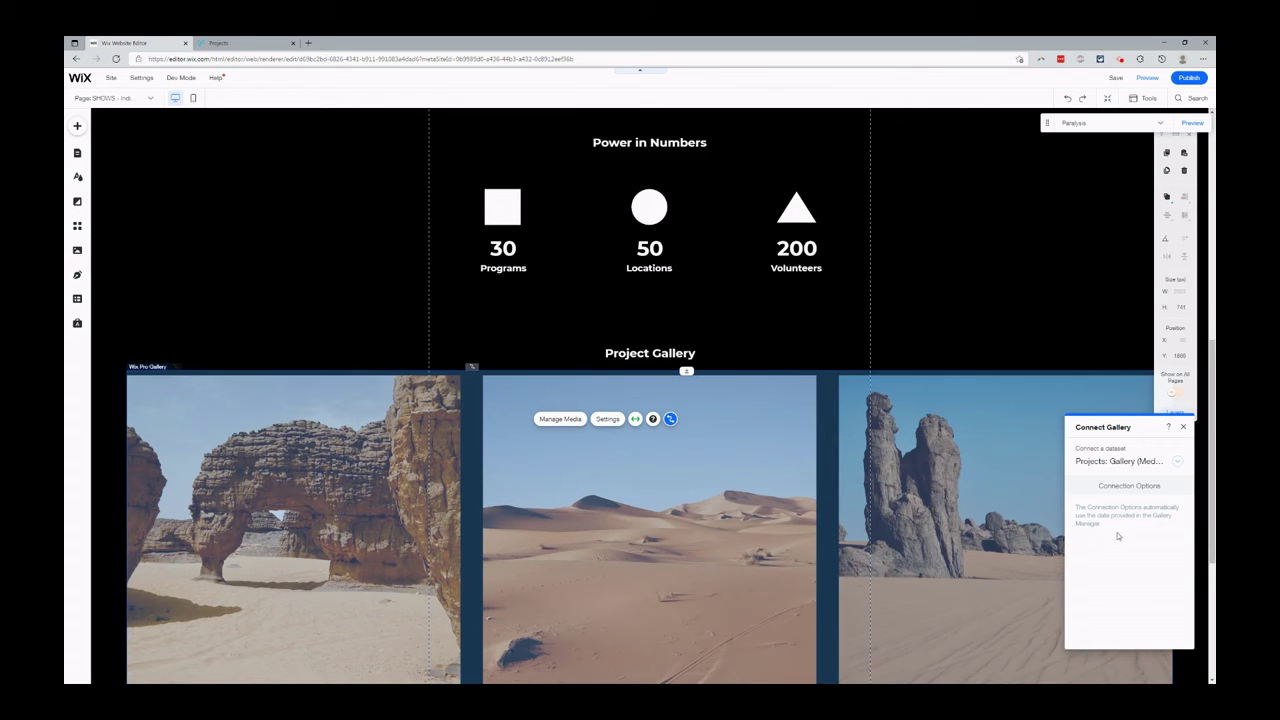
{"action": "left_click", "coordinate": [1115, 462]}
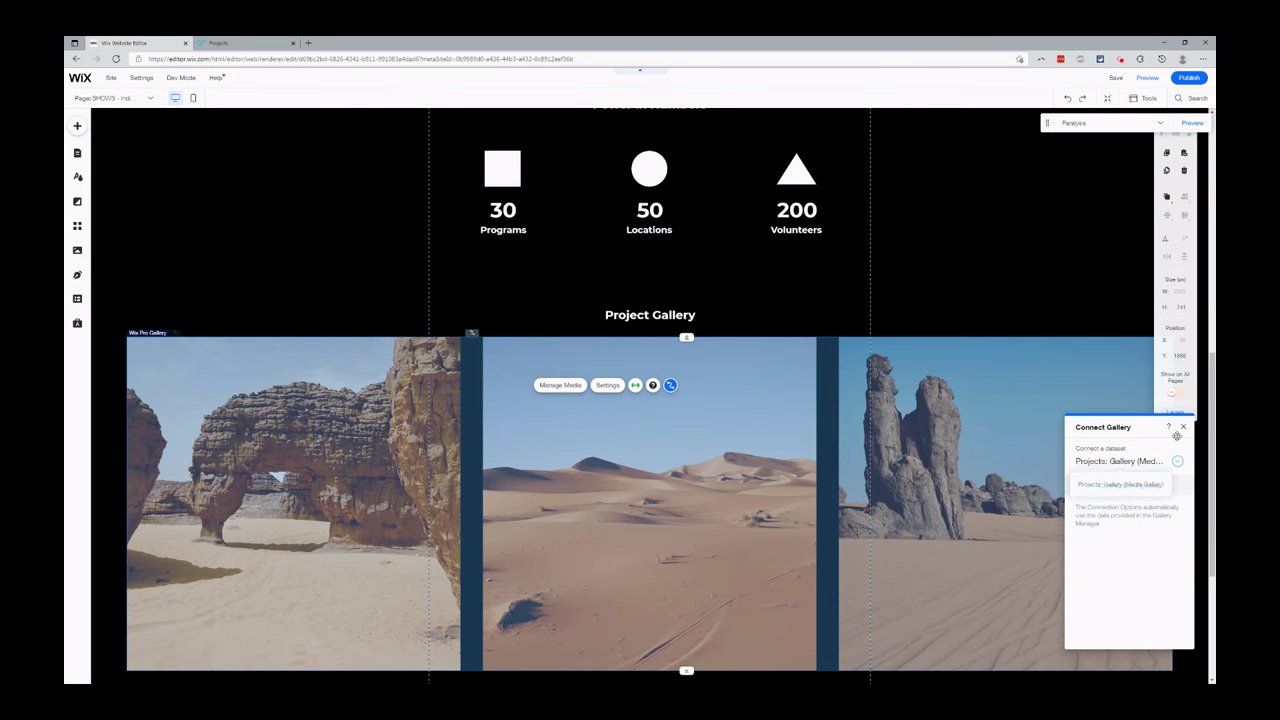
{"action": "left_click", "coordinate": [1120, 484]}
- Open the SHOWS dynamic page for editing
{"action": "scroll", "coordinate": [573, 353], "scroll_direction": "up", "scroll_amount": 1}
{"action": "scroll", "coordinate": [573, 353], "scroll_direction": "up", "scroll_amount": 6}
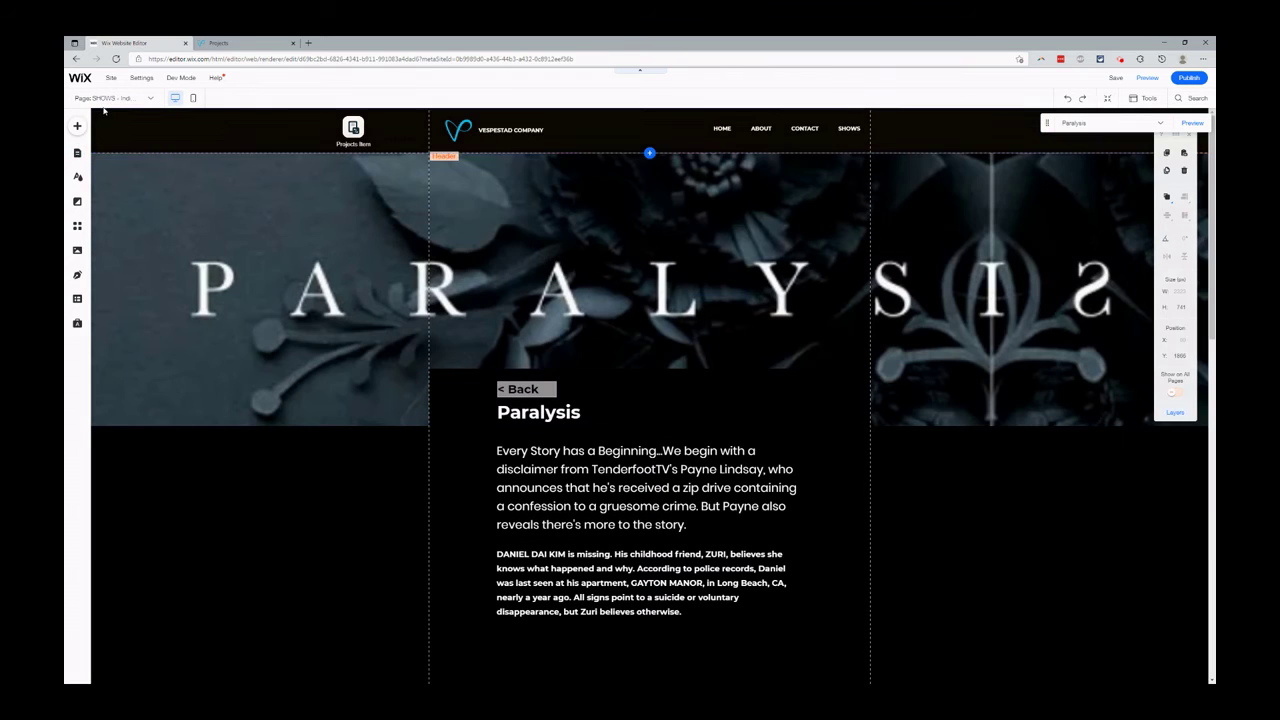
{"action": "left_click", "coordinate": [103, 128]}
{"action": "left_click", "coordinate": [110, 98]}
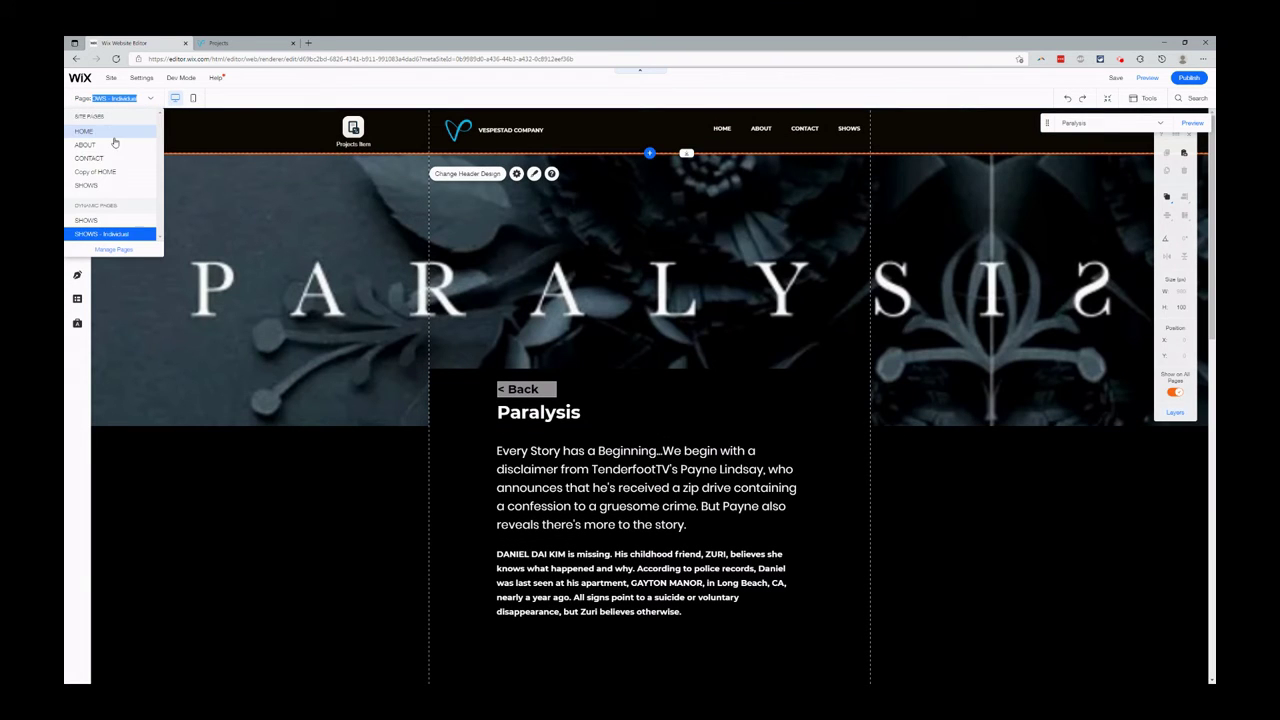
{"action": "left_click", "coordinate": [110, 221]}
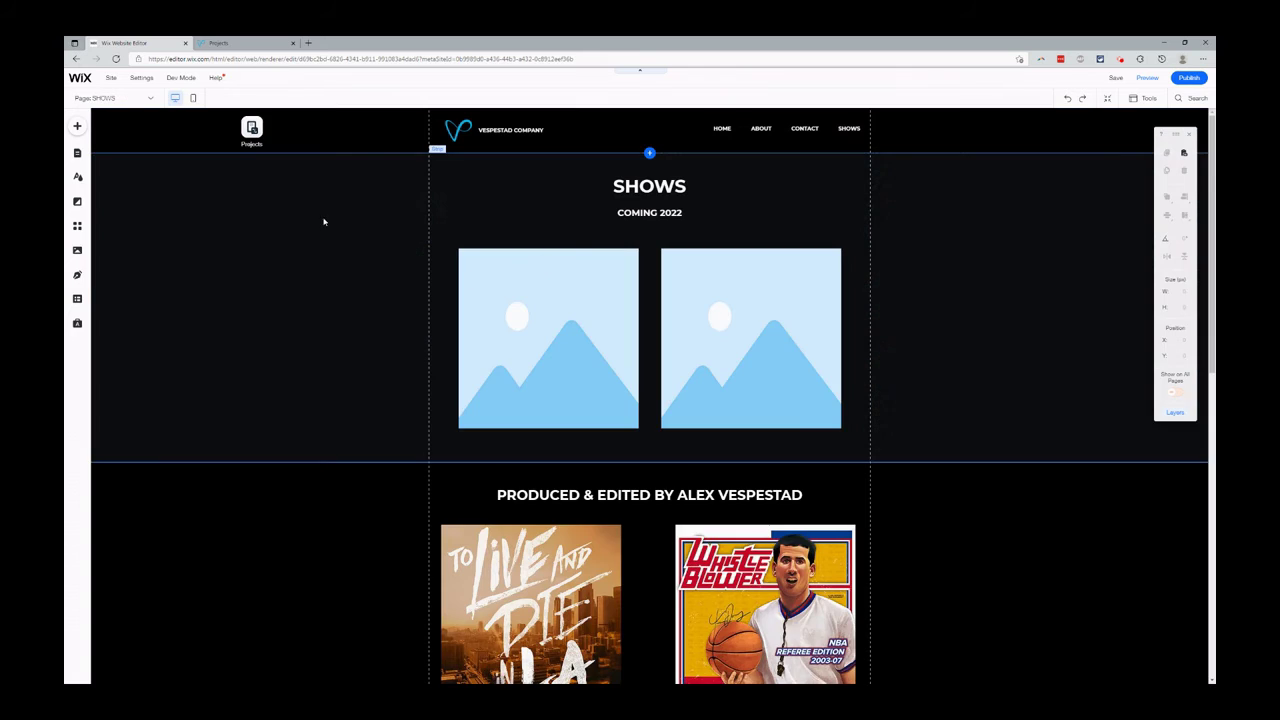
- Open the content of the Projects collection from the SHOWS page, review its items, and close it
{"action": "left_click", "coordinate": [251, 130]}
{"action": "left_click", "coordinate": [266, 167]}
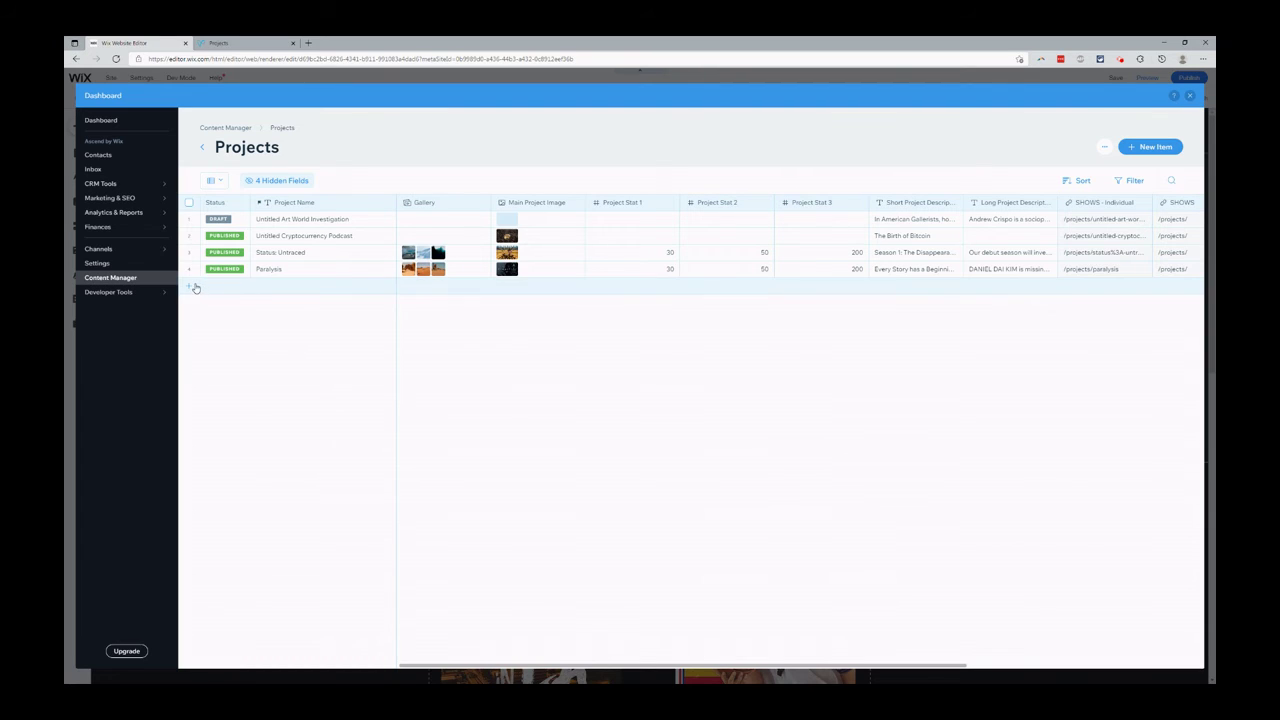
{"action": "left_click", "coordinate": [1189, 95]}
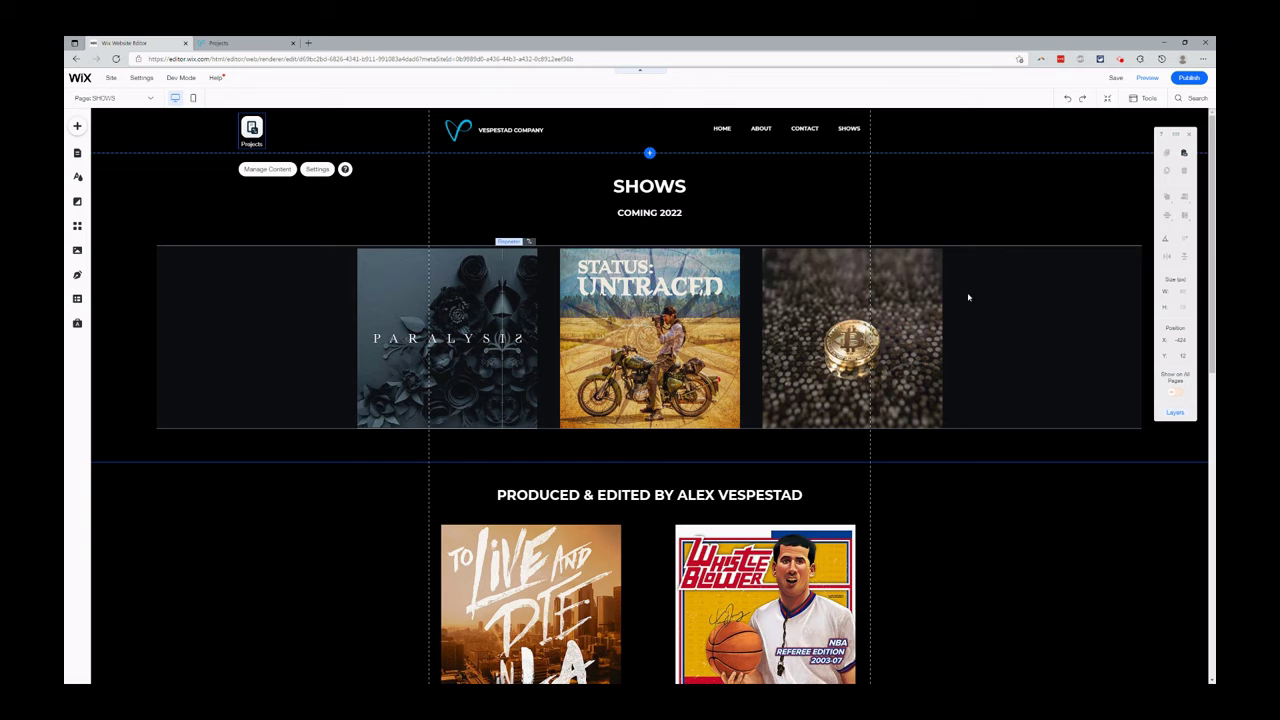
- On the live site, view the Untitled Cryptocurrency Podcast and Paralysis show pages, returning to the SHOWS page after each
{"action": "key", "text": "ctrl+Tab"}
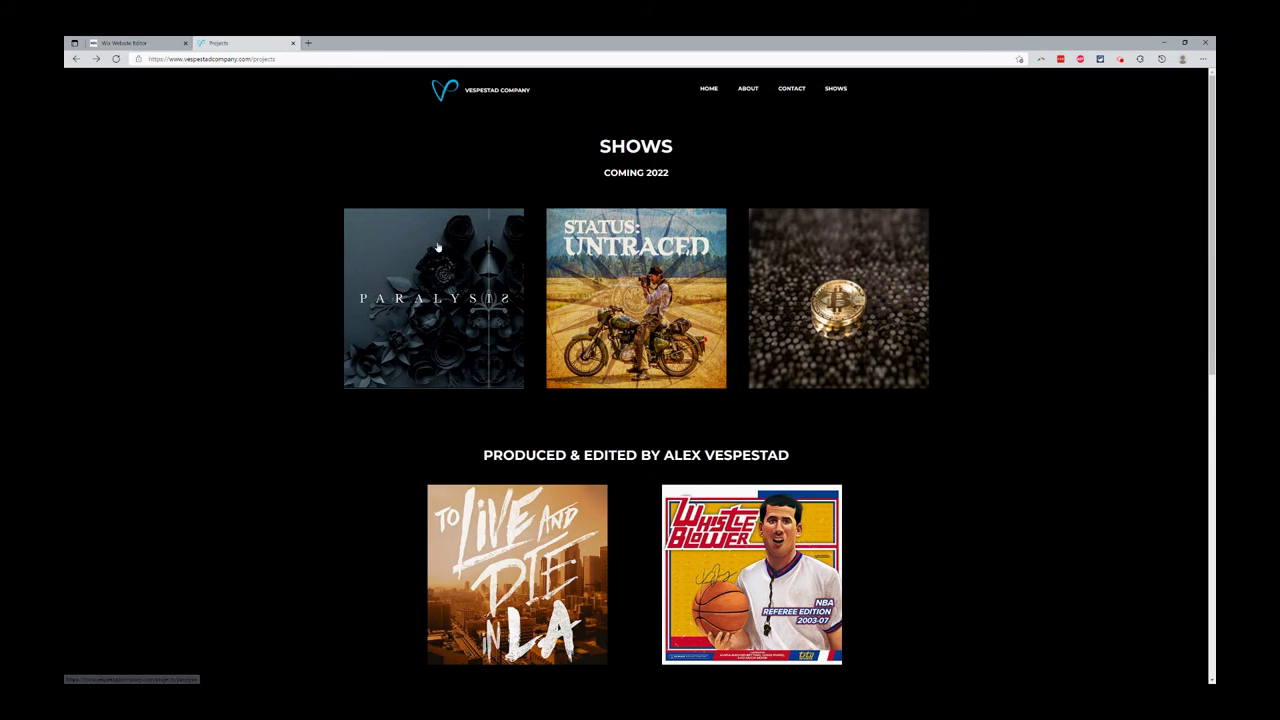
{"action": "left_click", "coordinate": [858, 292]}
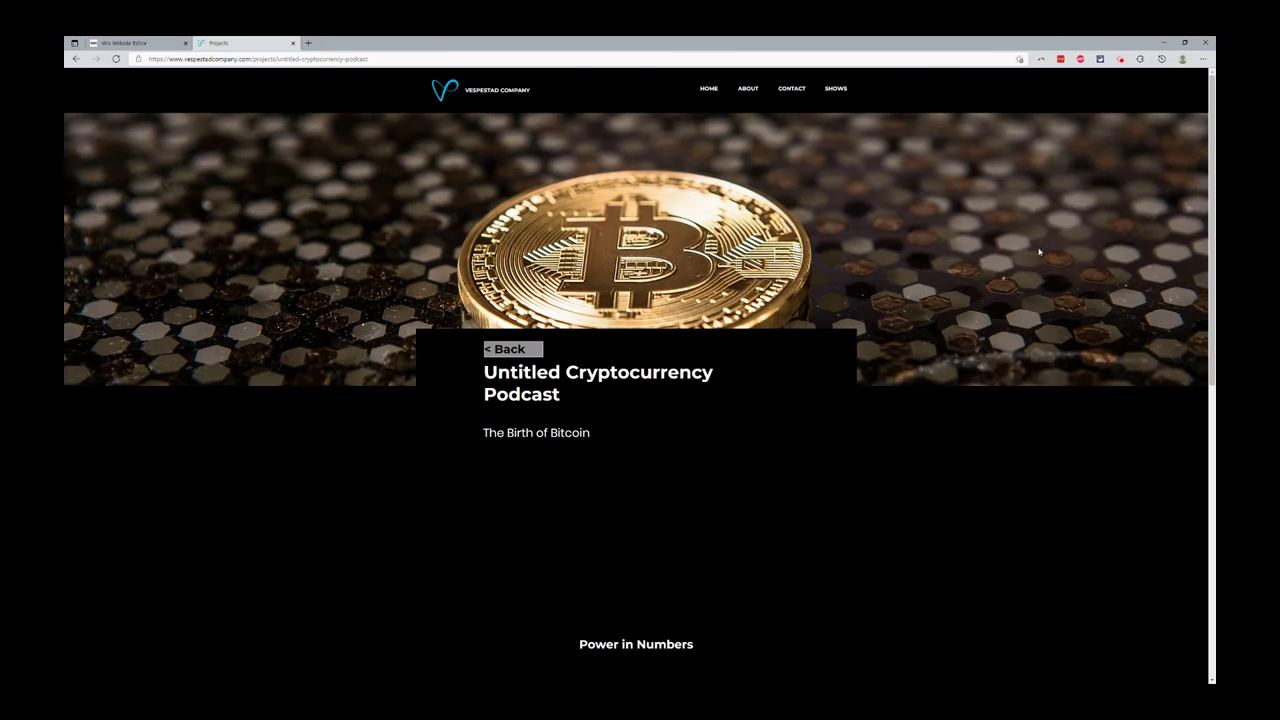
{"action": "key", "text": "alt+Left"}
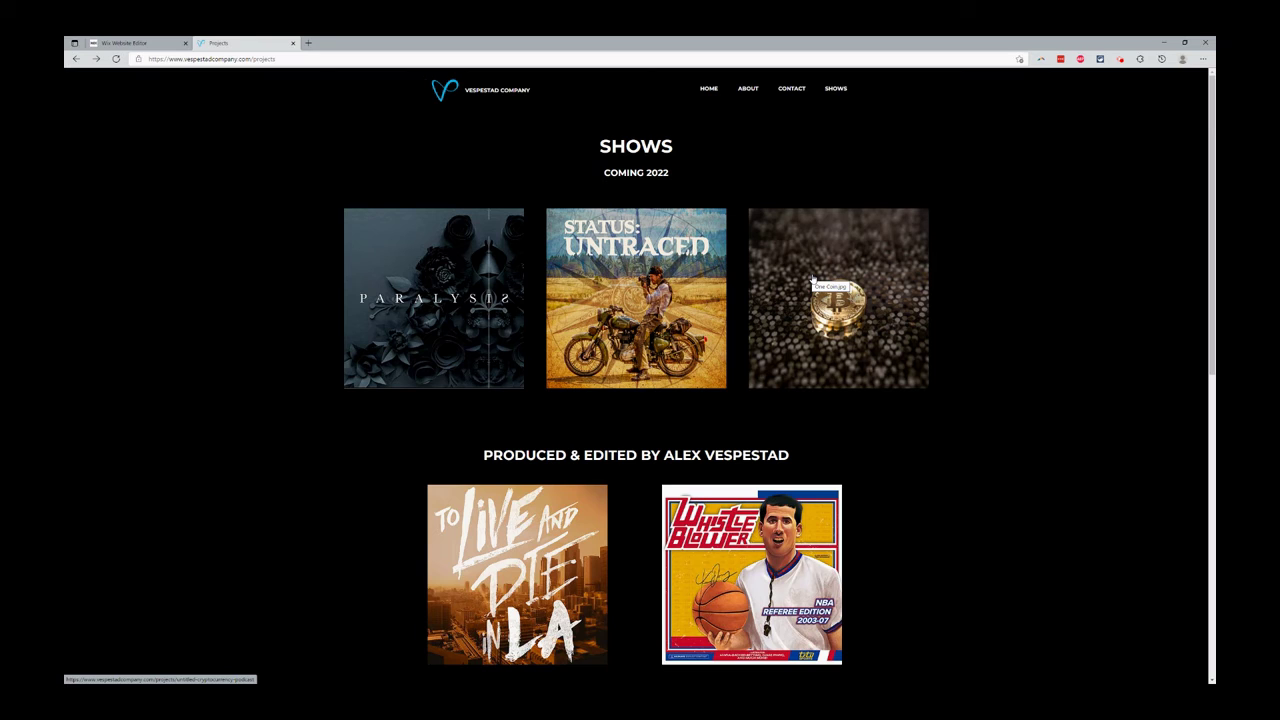
{"action": "left_click", "coordinate": [455, 249]}
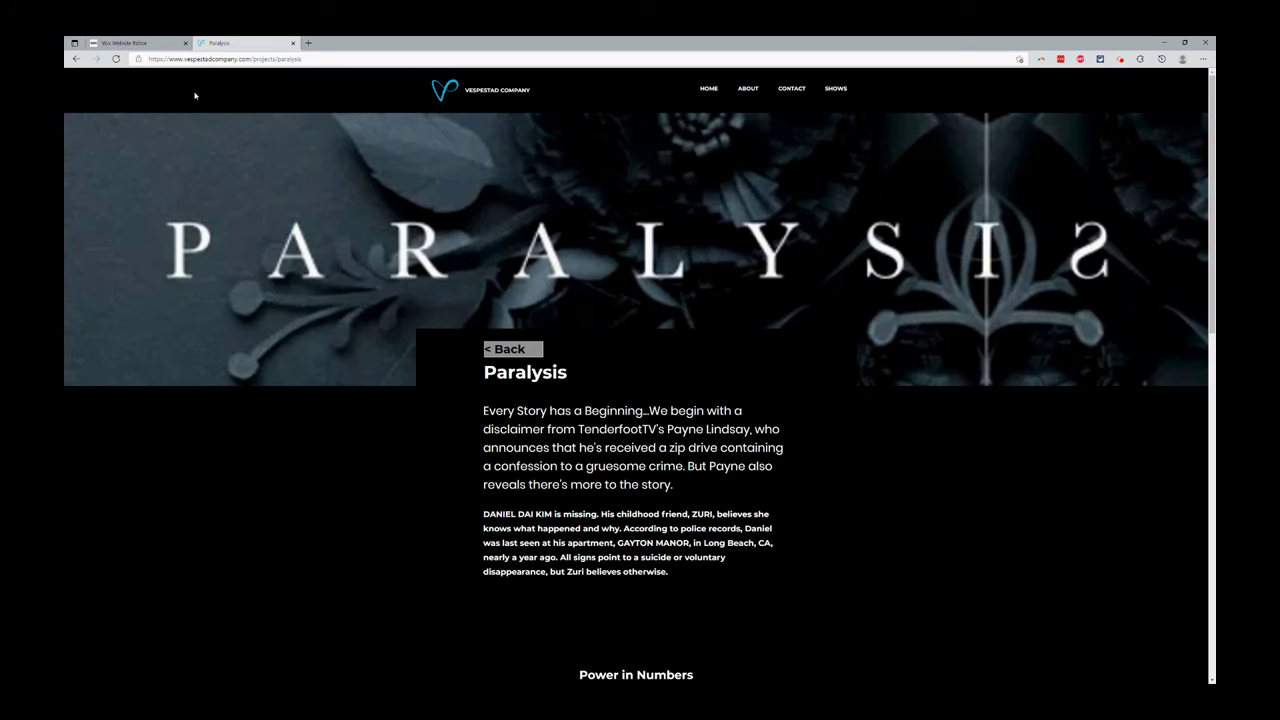
{"action": "key", "text": "alt+Left"}
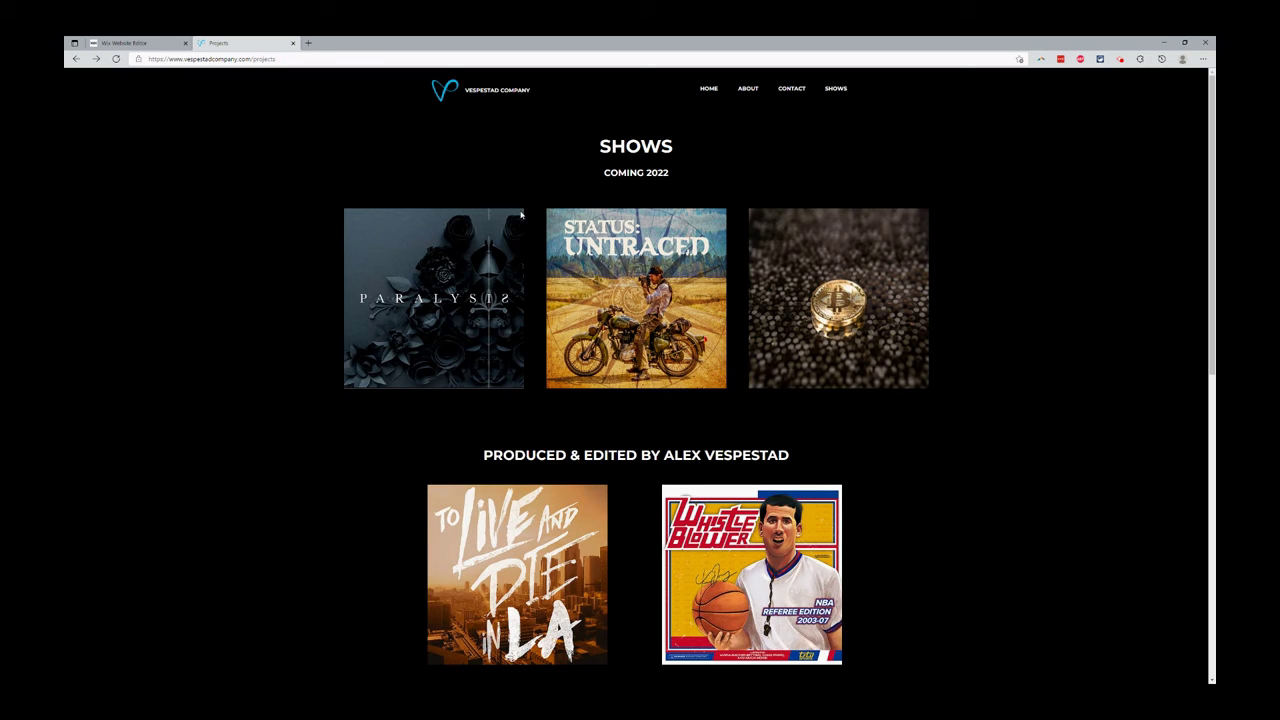
- Switch back to the Wix editor and examine the last columns of the Projects collection
{"action": "left_click", "coordinate": [153, 40]}
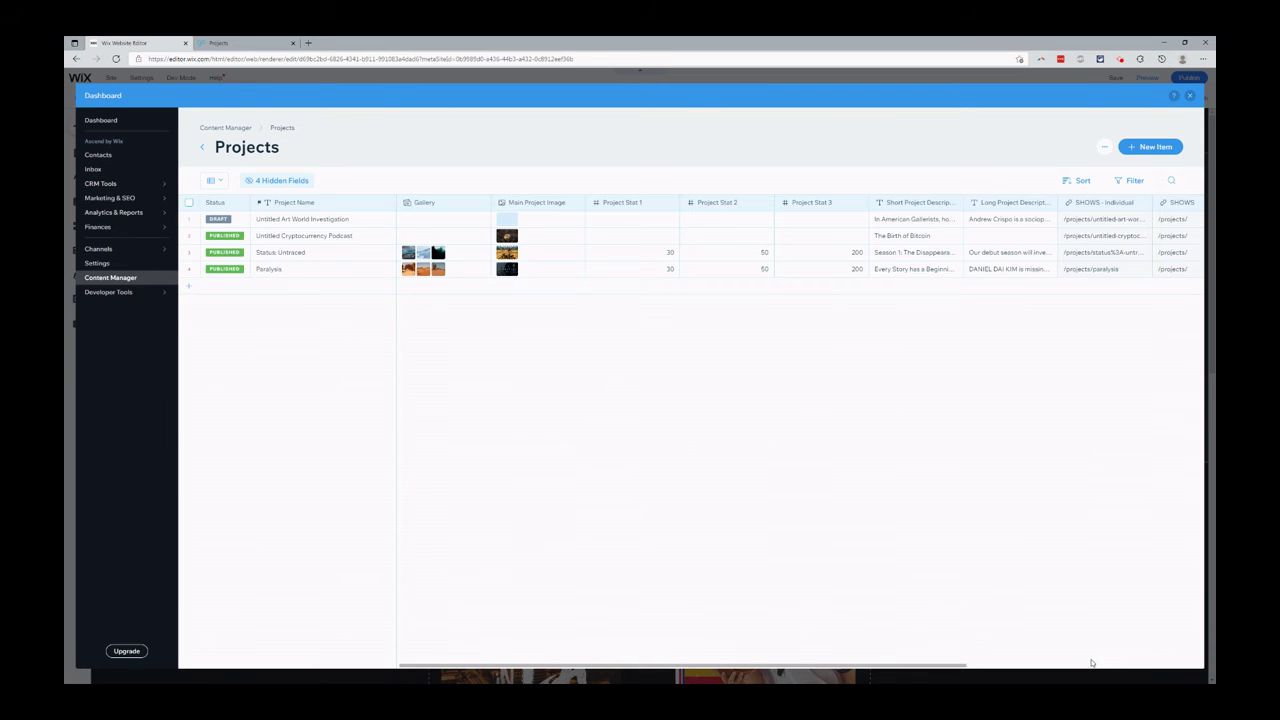
{"action": "left_click", "coordinate": [1090, 667]}
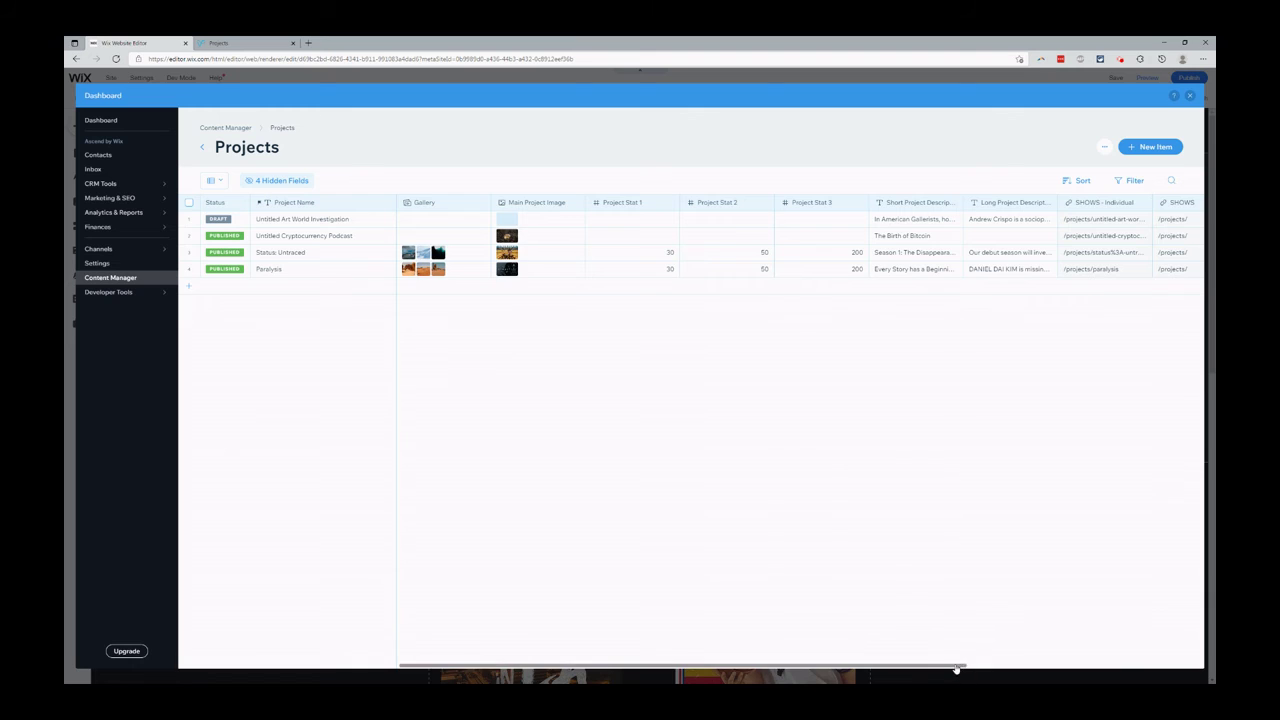
{"action": "mouse_move", "coordinate": [955, 665]}
{"action": "left_mouse_down"}
{"action": "mouse_move", "coordinate": [1163, 661]}
{"action": "mouse_move", "coordinate": [1149, 257]}
{"action": "mouse_move", "coordinate": [1180, 345]}
{"action": "mouse_move", "coordinate": [1170, 303]}
{"action": "left_mouse_up"}
- Try out a new field of type URL in the Projects collection, discard it, and close the collection
{"action": "left_click", "coordinate": [1143, 202]}
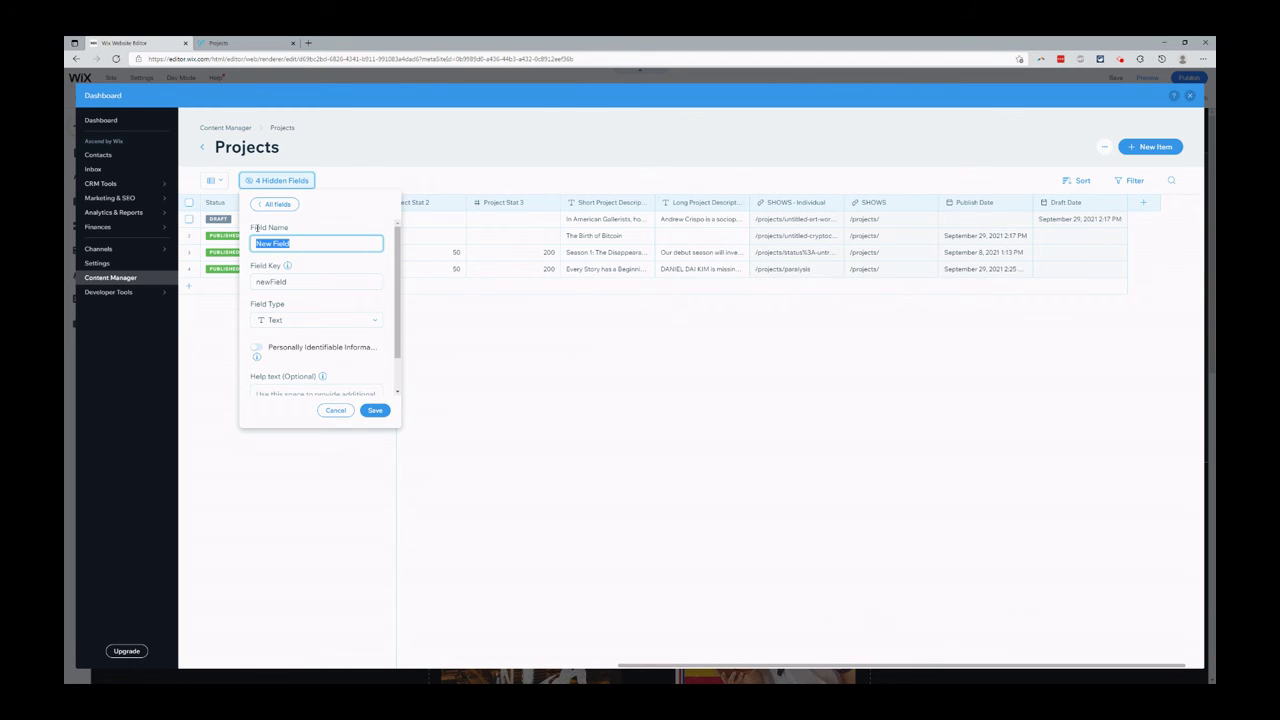
{"action": "left_click", "coordinate": [305, 320]}
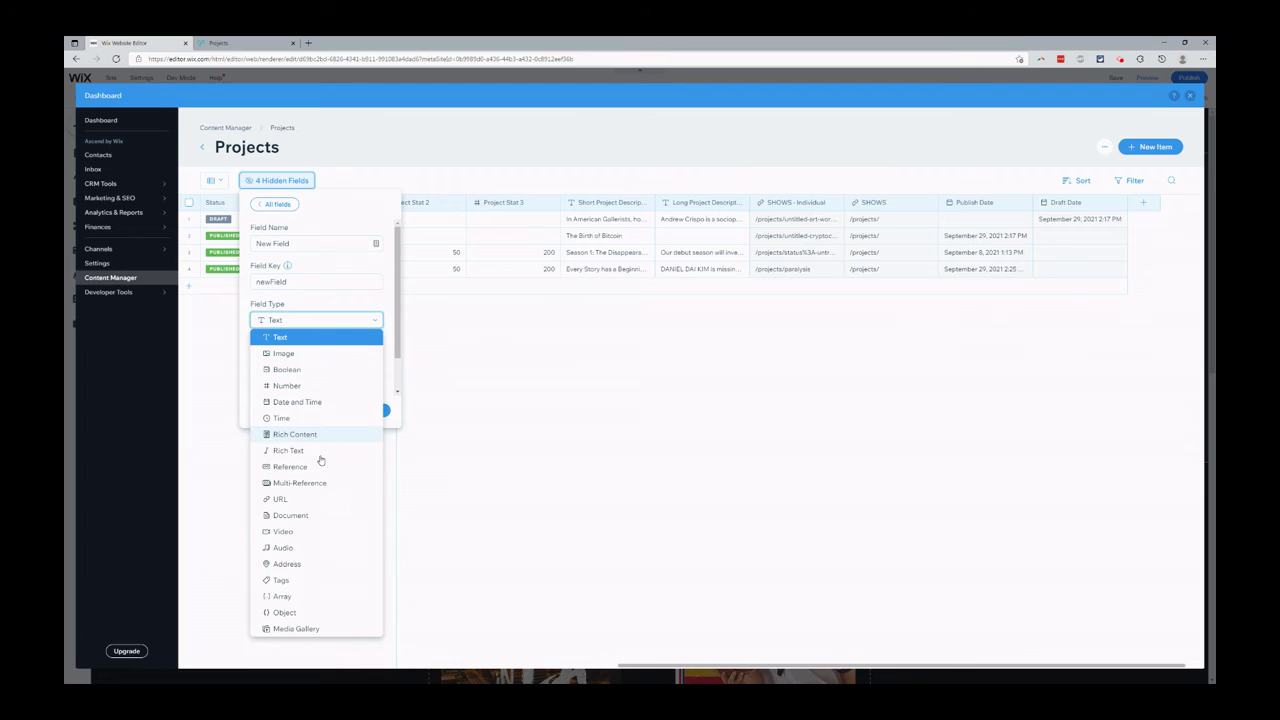
{"action": "left_click", "coordinate": [312, 497]}
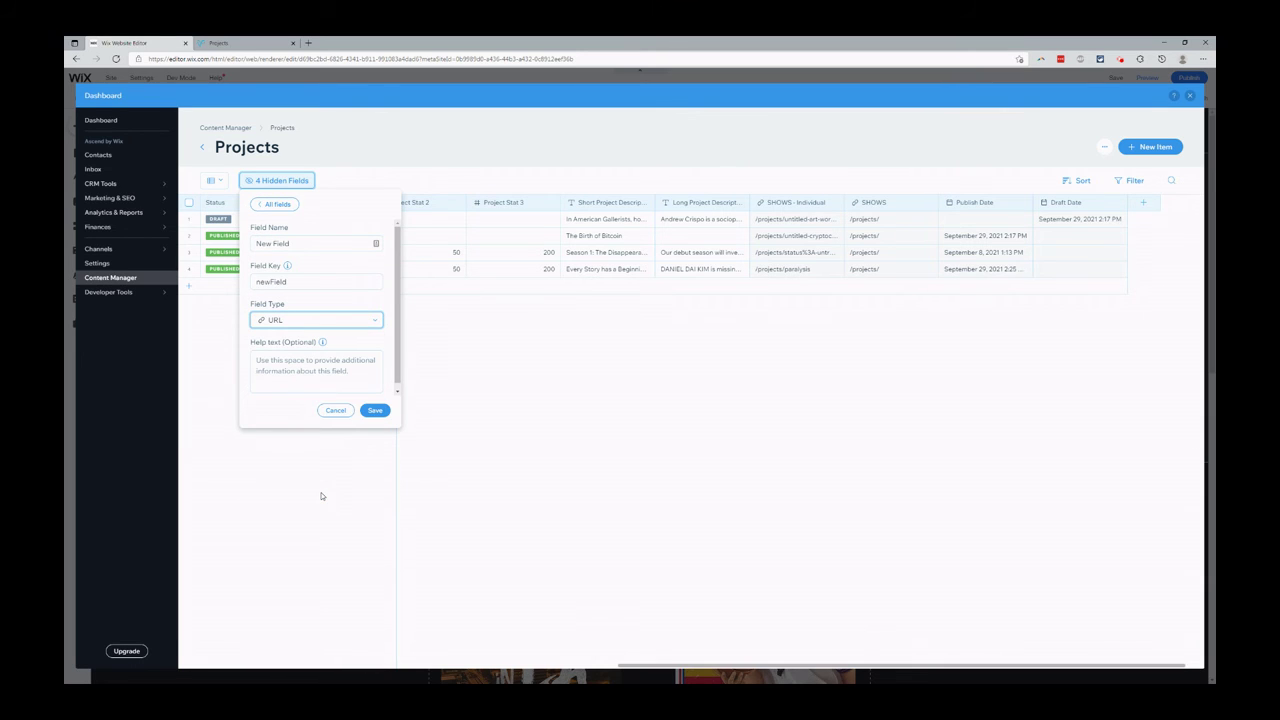
{"action": "left_click", "coordinate": [335, 410]}
{"action": "left_click", "coordinate": [1191, 96]}
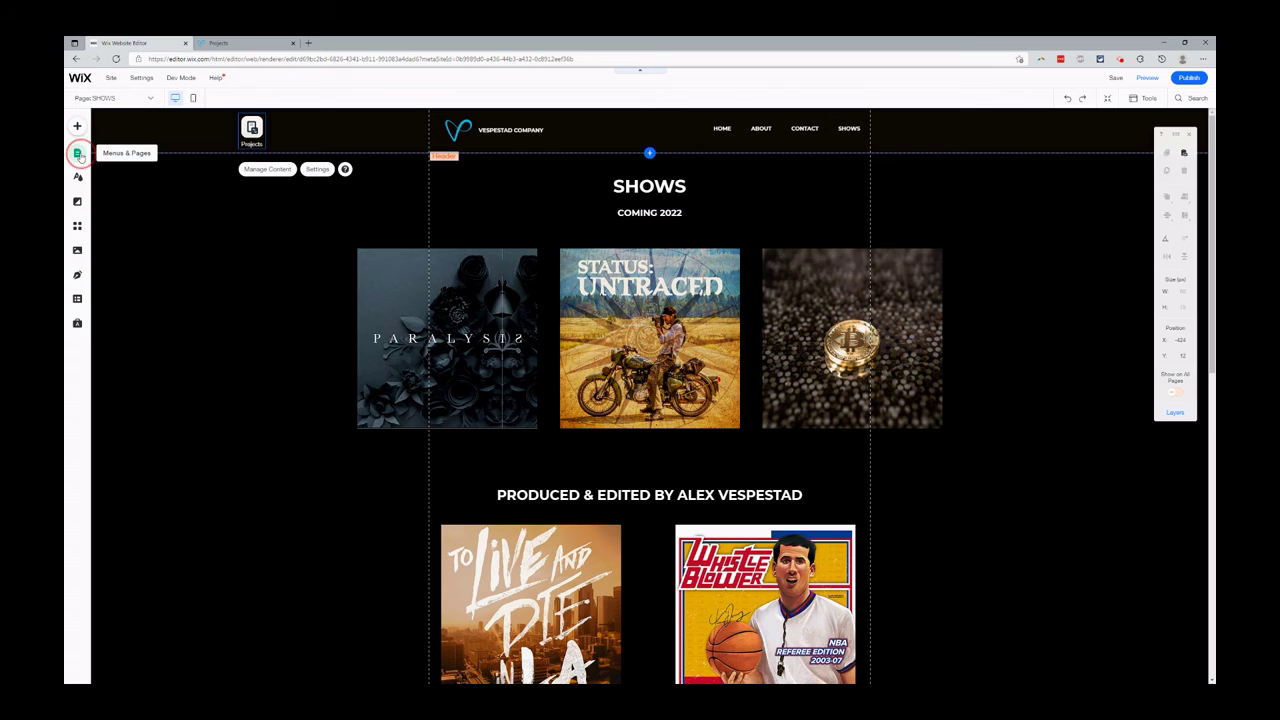
- Open the SHOWS - Individual dynamic page for editing and close the site pages list
{"action": "left_click", "coordinate": [77, 152]}
{"action": "left_click", "coordinate": [222, 204]}
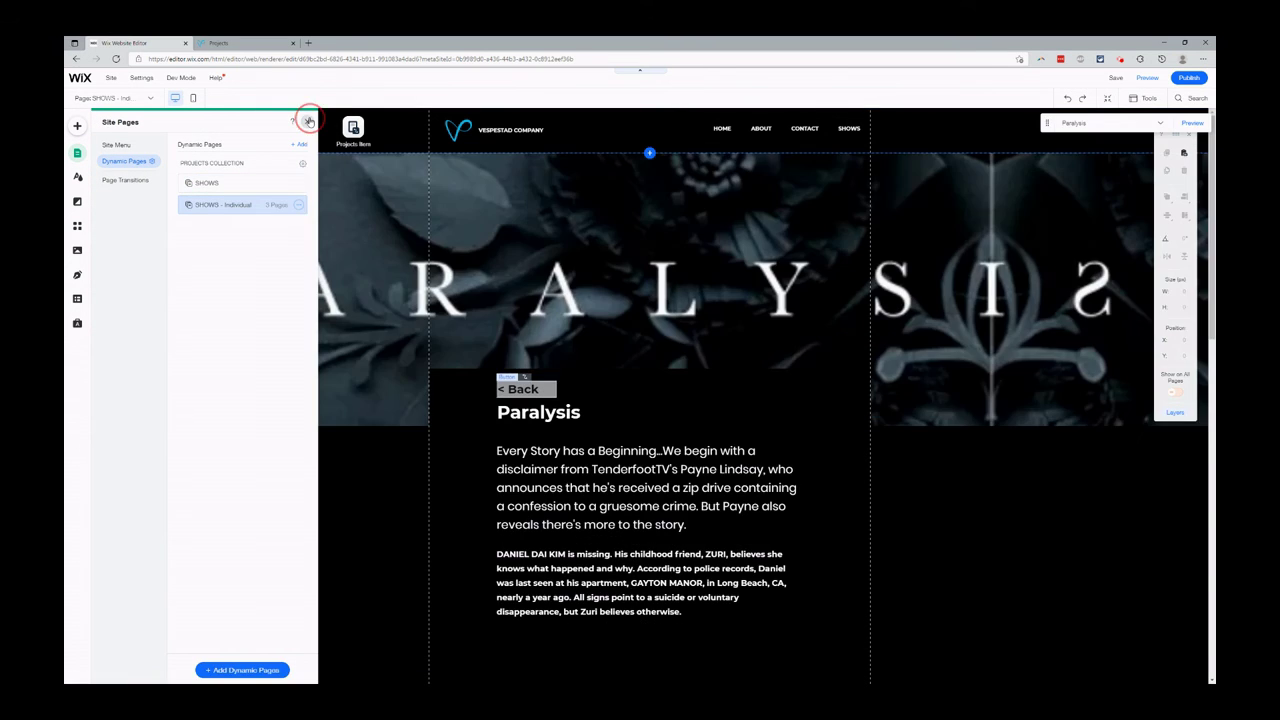
{"action": "left_click", "coordinate": [307, 121]}
- Examine the dataset actions and Projects Item fields that the square vector art above Programs can link to
{"action": "scroll", "coordinate": [440, 340], "scroll_direction": "down", "scroll_amount": 5}
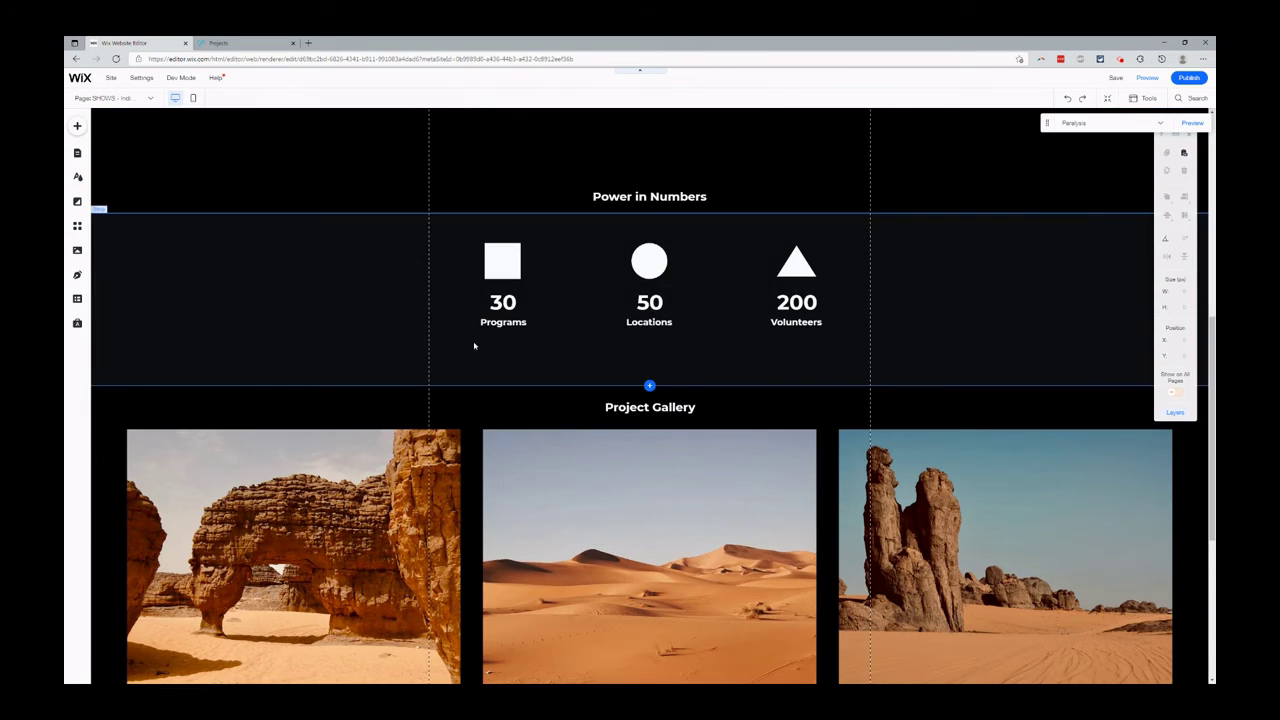
{"action": "left_click", "coordinate": [498, 265]}
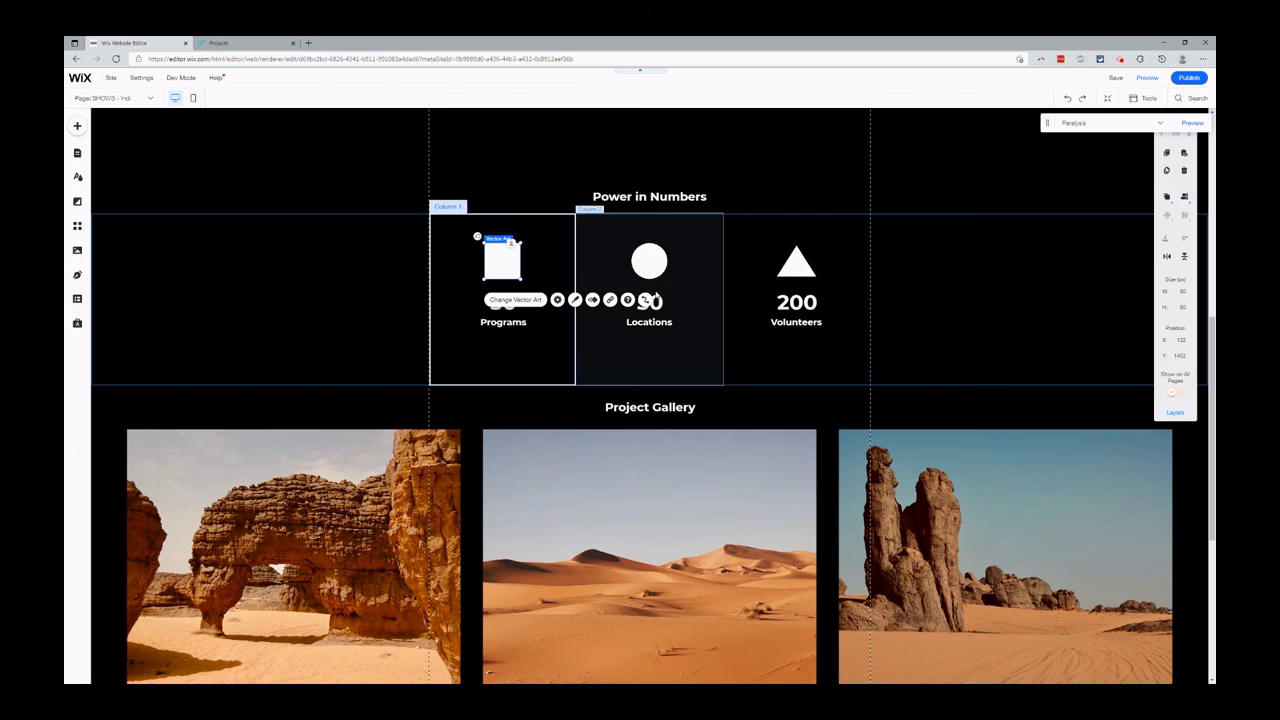
{"action": "left_click", "coordinate": [645, 300]}
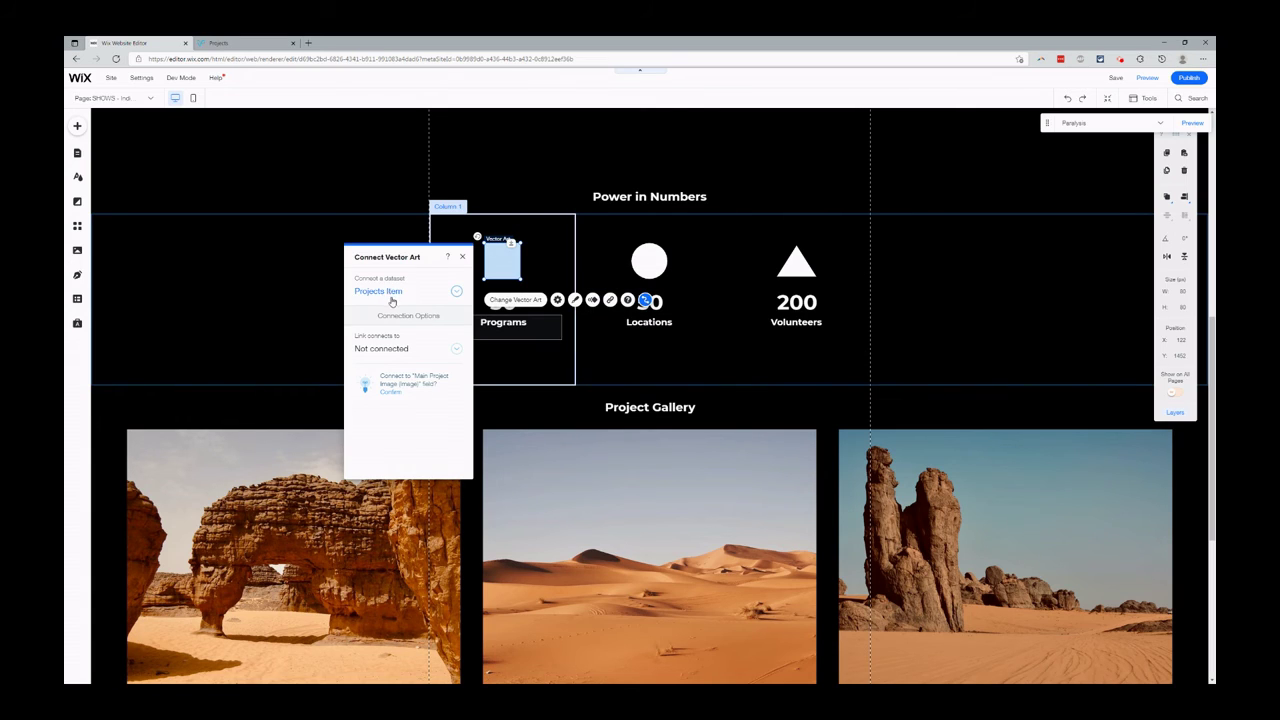
{"action": "left_click", "coordinate": [397, 349]}
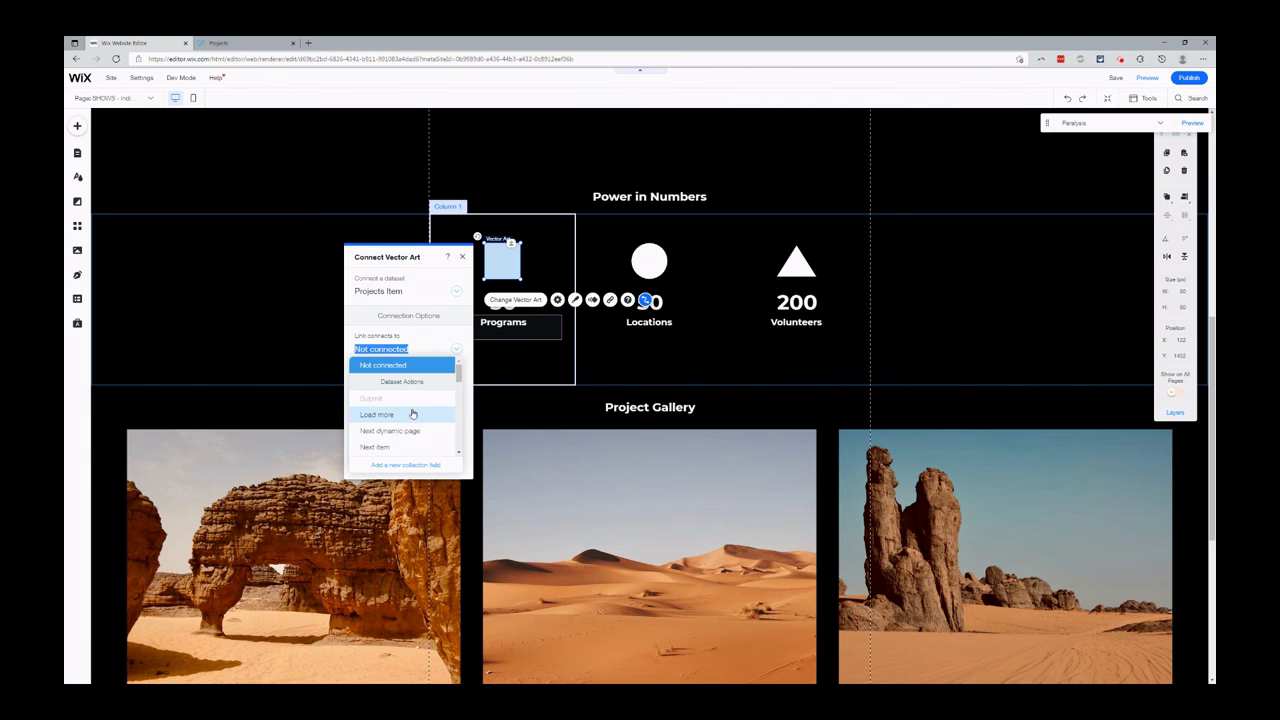
{"action": "scroll", "coordinate": [410, 405], "scroll_direction": "down", "scroll_amount": 3}
{"action": "scroll", "coordinate": [389, 421], "scroll_direction": "up", "scroll_amount": 2}
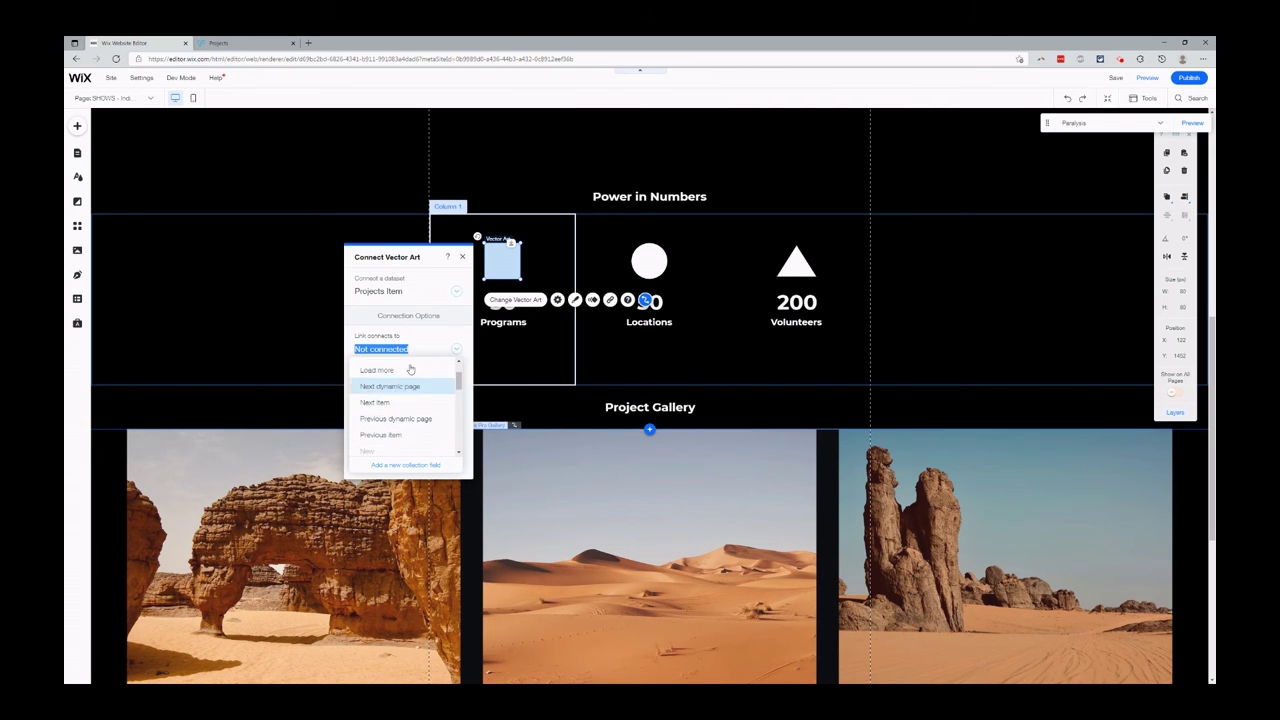
{"action": "scroll", "coordinate": [399, 404], "scroll_direction": "down", "scroll_amount": 5}
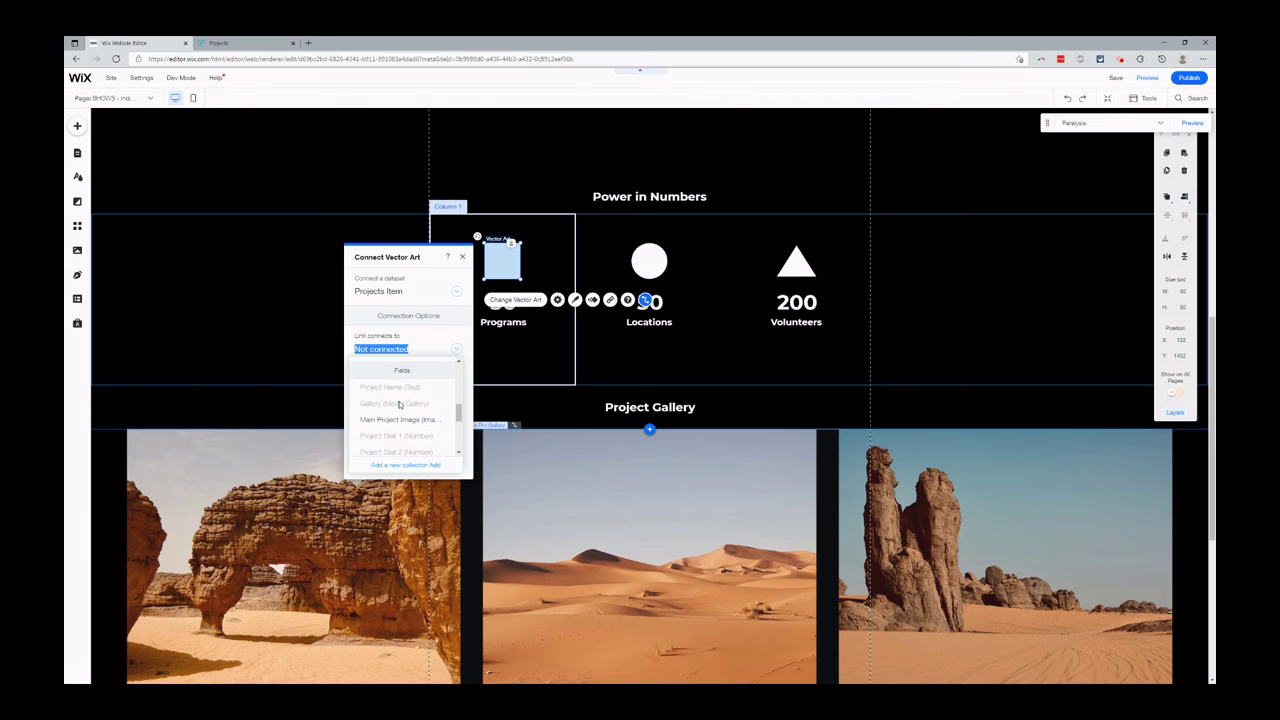
{"action": "scroll", "coordinate": [405, 403], "scroll_direction": "down", "scroll_amount": 2}
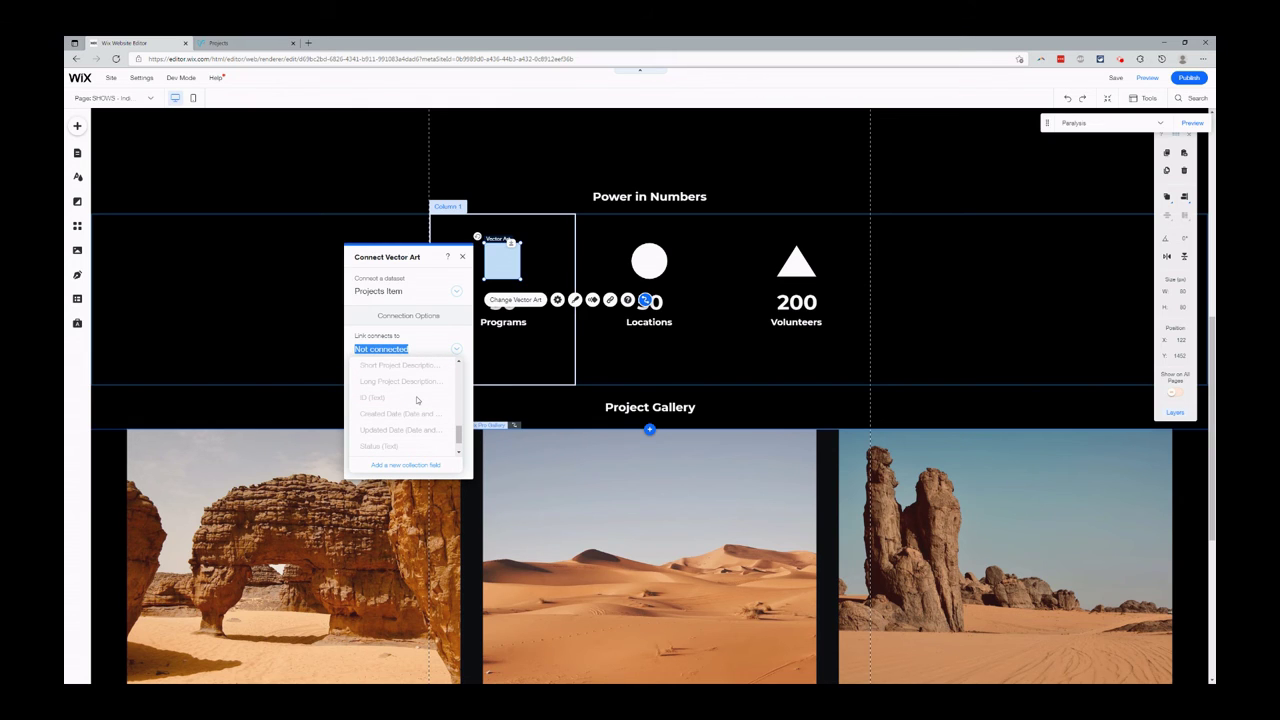
{"action": "scroll", "coordinate": [417, 400], "scroll_direction": "down", "scroll_amount": 2}
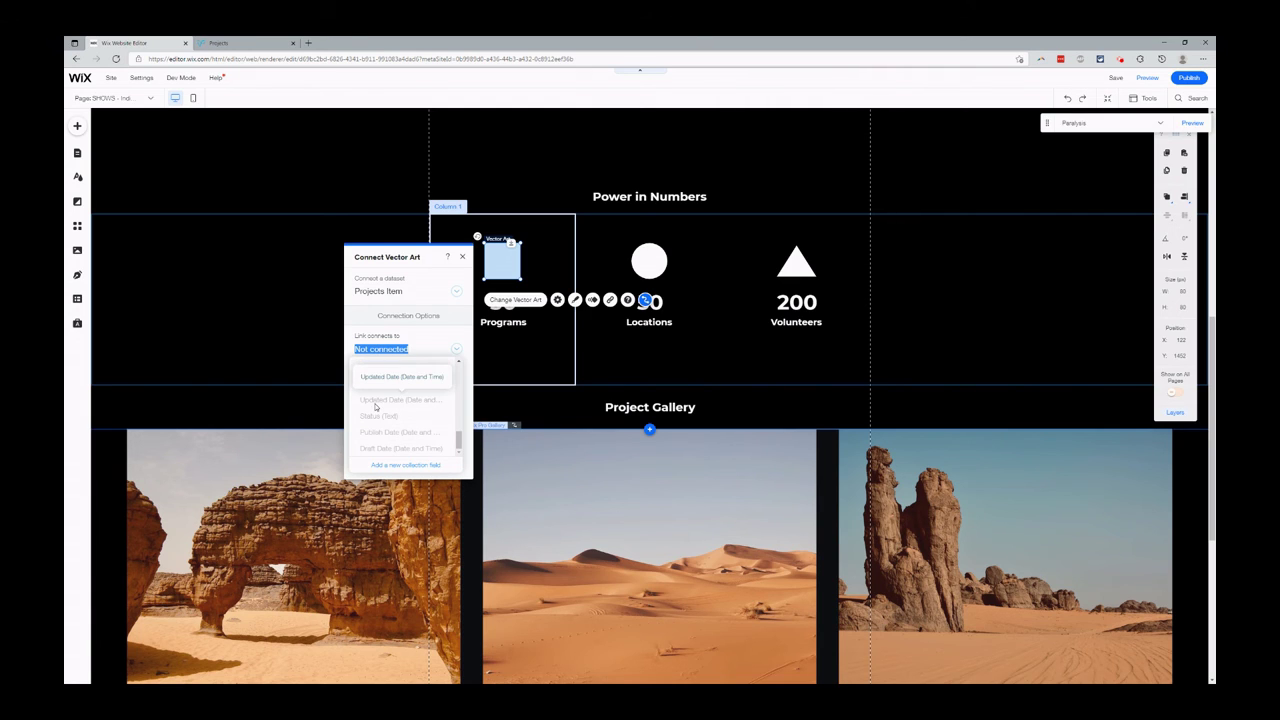
{"action": "left_click", "coordinate": [462, 257]}
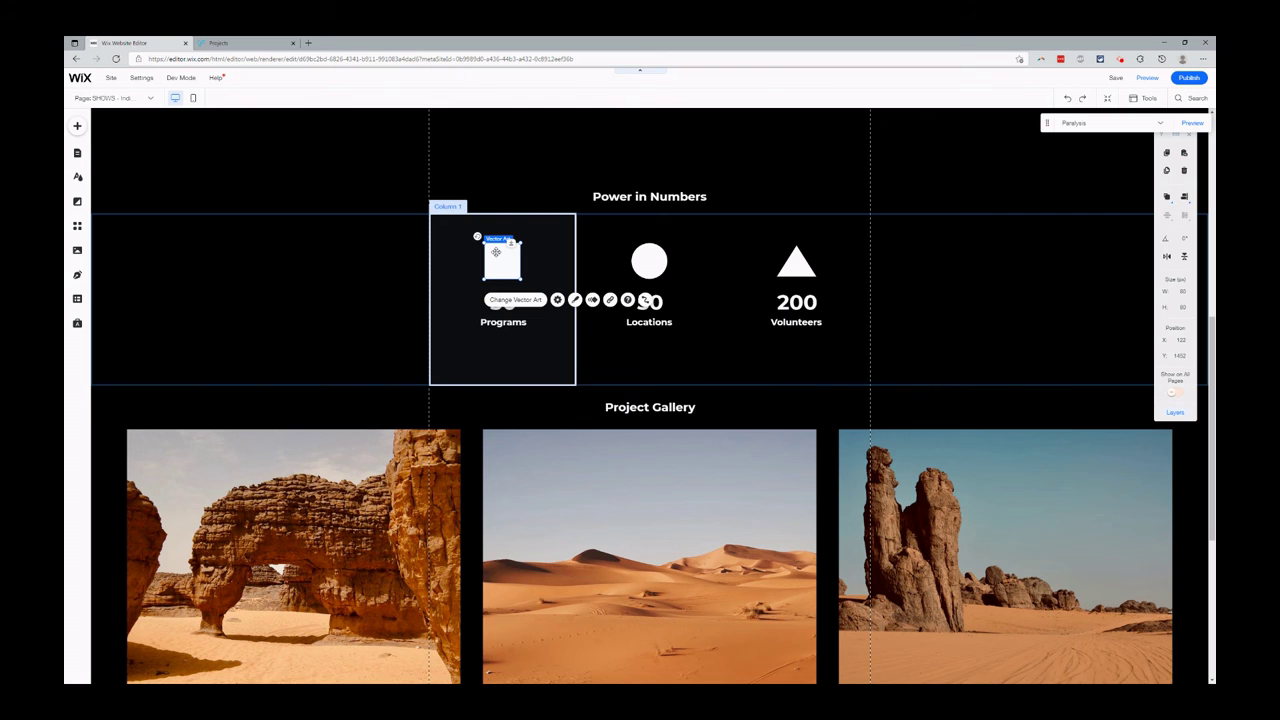
- Recheck the dataset and link connection settings of the square vector art under Power in Numbers
{"action": "scroll", "coordinate": [496, 254], "scroll_direction": "up", "scroll_amount": 1}
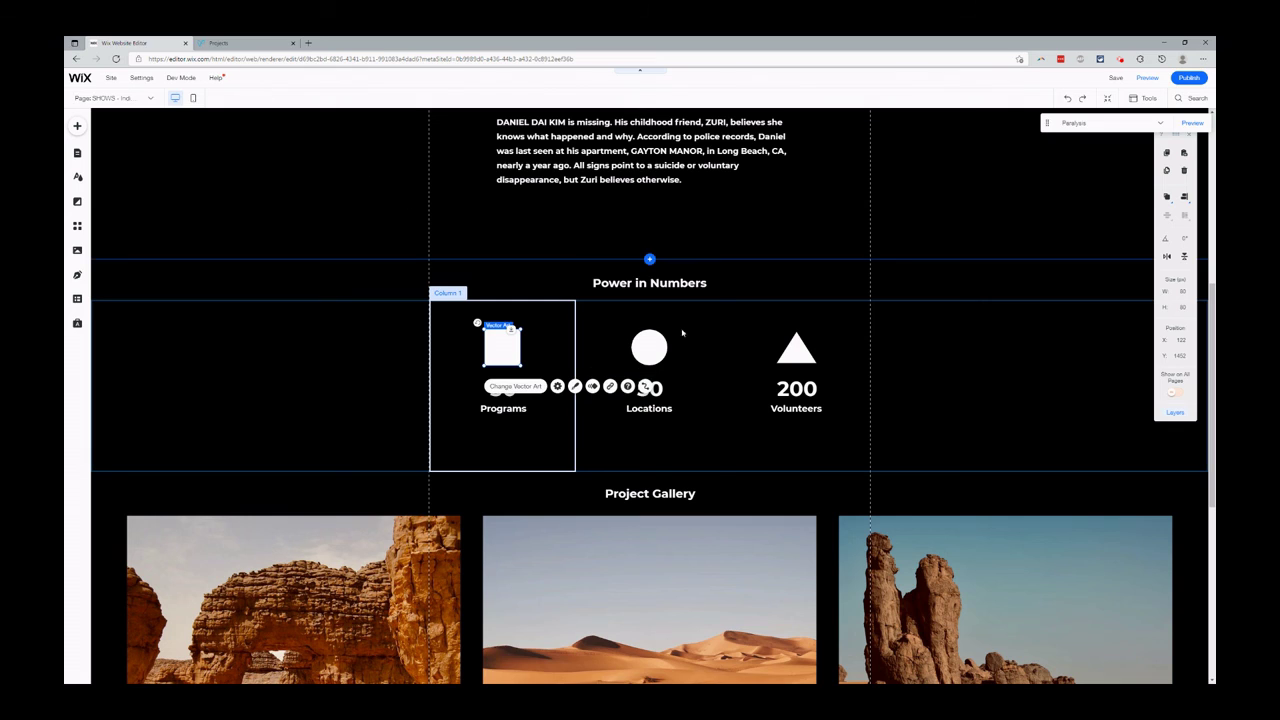
{"action": "left_click", "coordinate": [644, 388]}
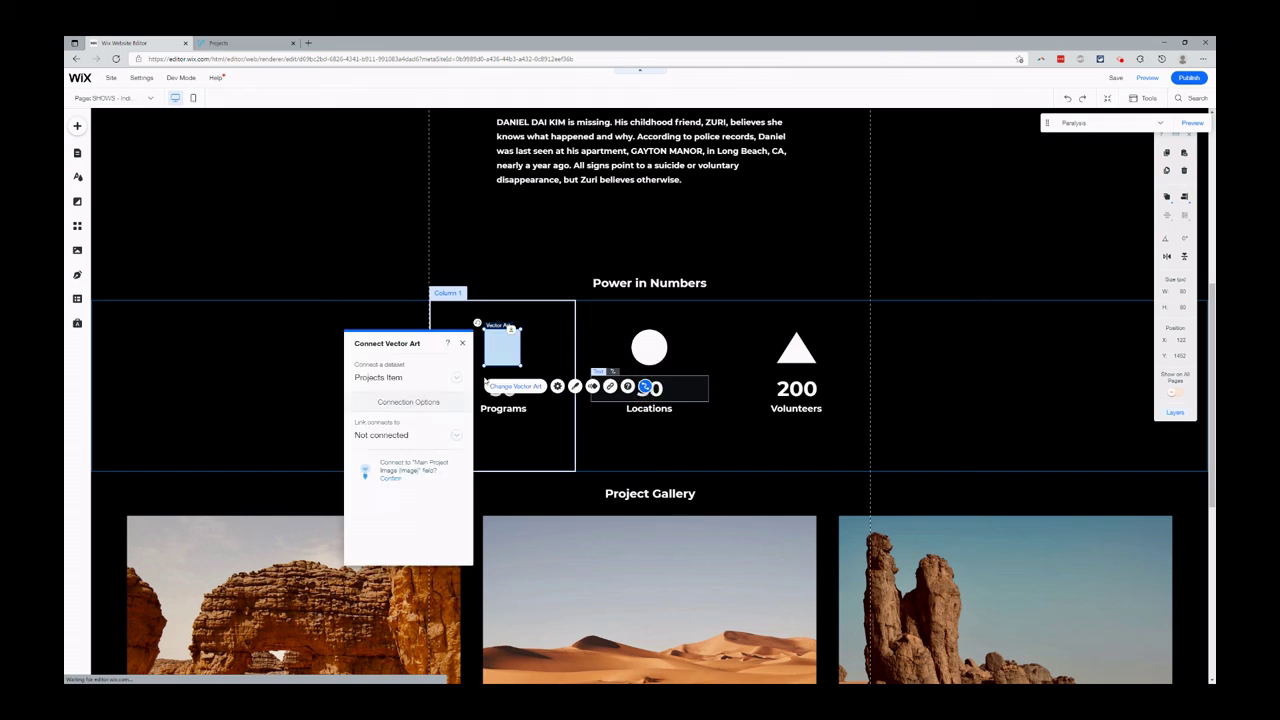
{"action": "left_click", "coordinate": [392, 436]}
{"action": "left_click", "coordinate": [460, 344]}
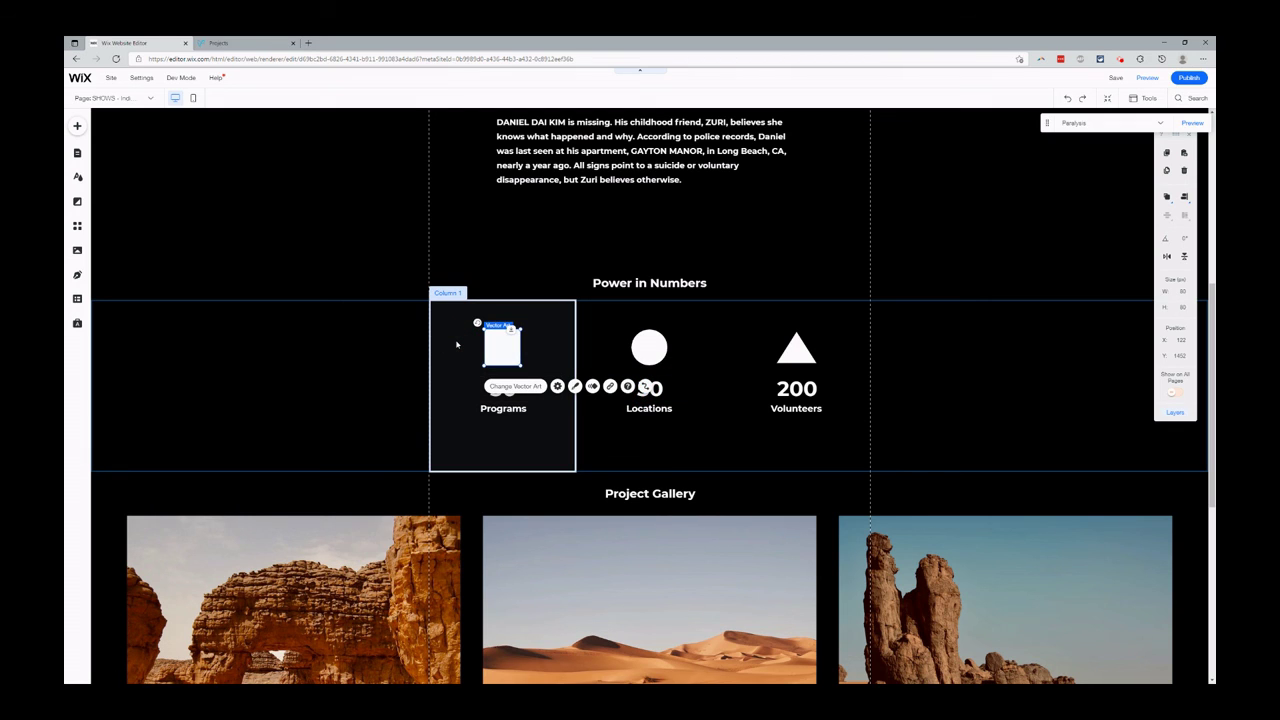